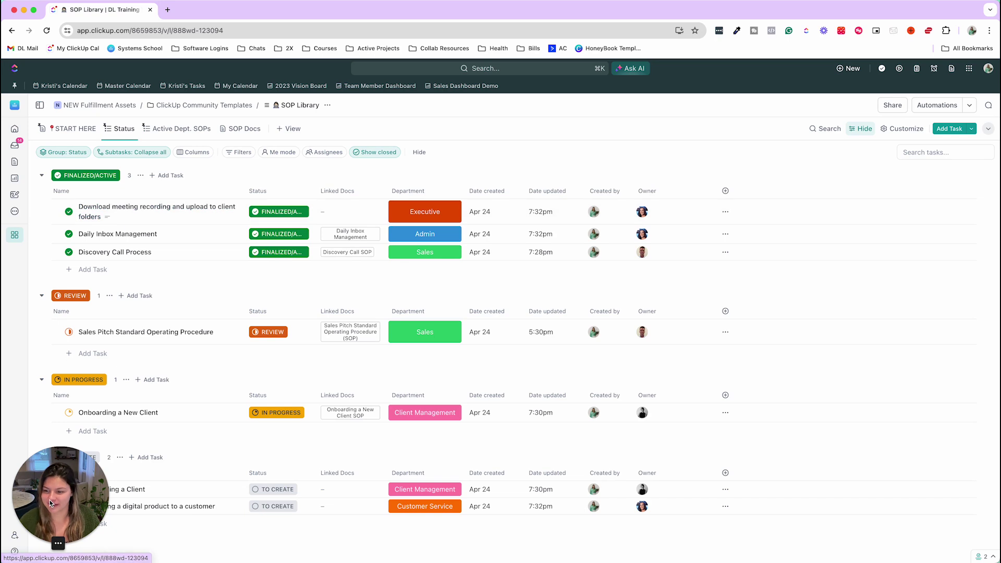
- Check the Status grouping, then open the Download meeting recording task's status list, To Create through Finalized/Active
{"action": "left_click_drag", "start_coordinate": [50, 504], "coordinate": [883, 412]}
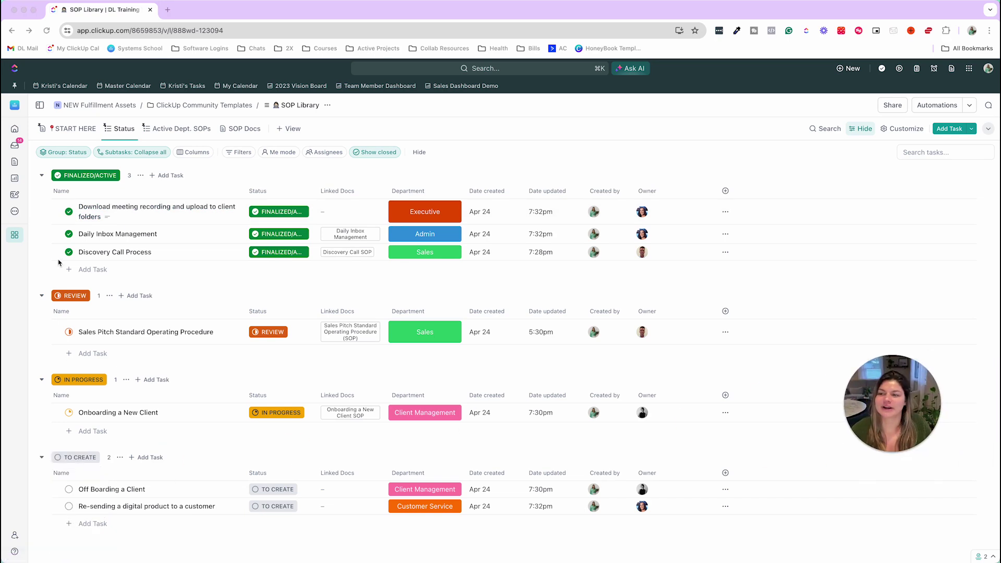
{"action": "left_click", "coordinate": [67, 177]}
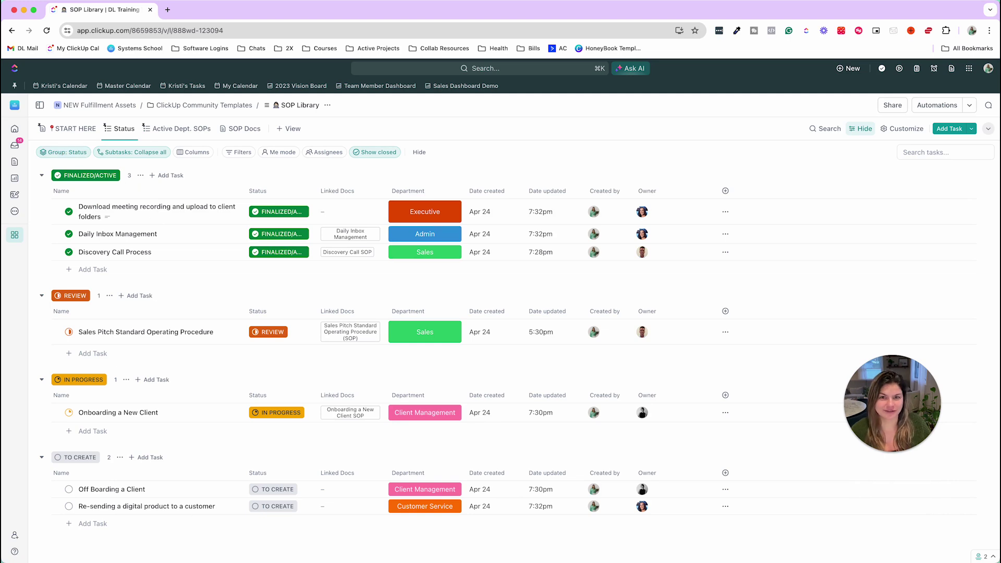
{"action": "left_click", "coordinate": [65, 152]}
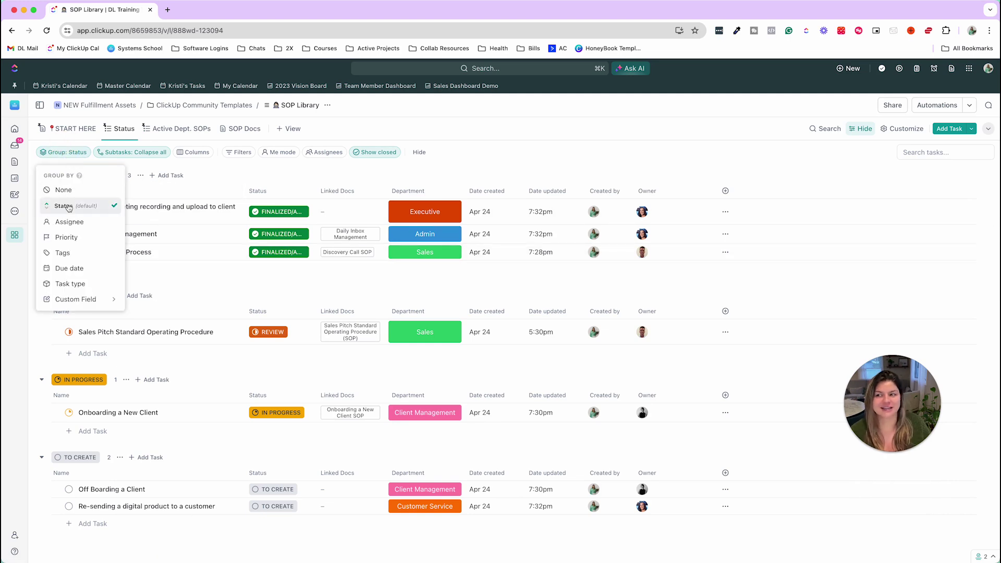
{"action": "left_click", "coordinate": [259, 170]}
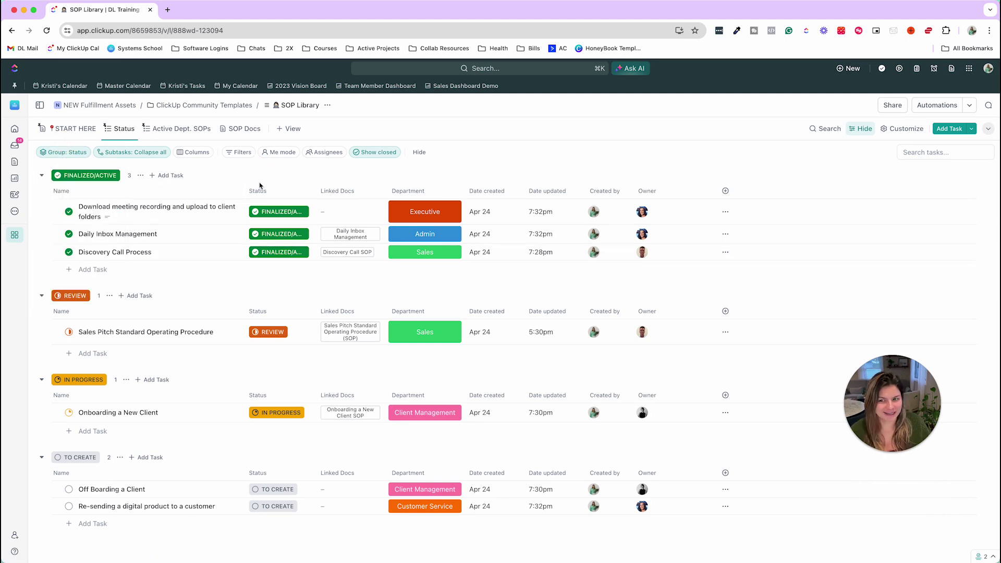
{"action": "left_click", "coordinate": [277, 213]}
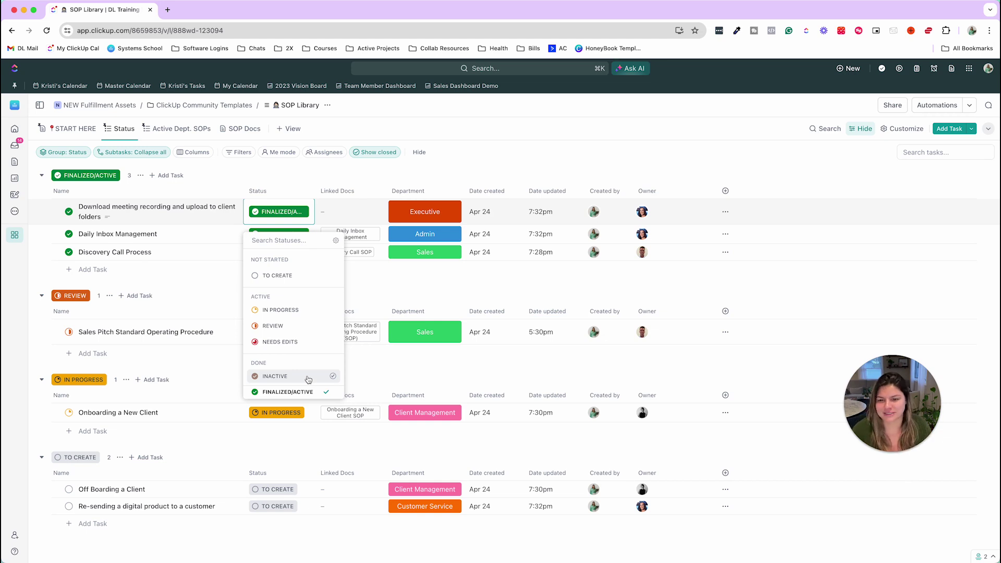
- Review the custom status names and In Progress colour choices, then close the status editor unchanged
{"action": "left_click", "coordinate": [336, 242]}
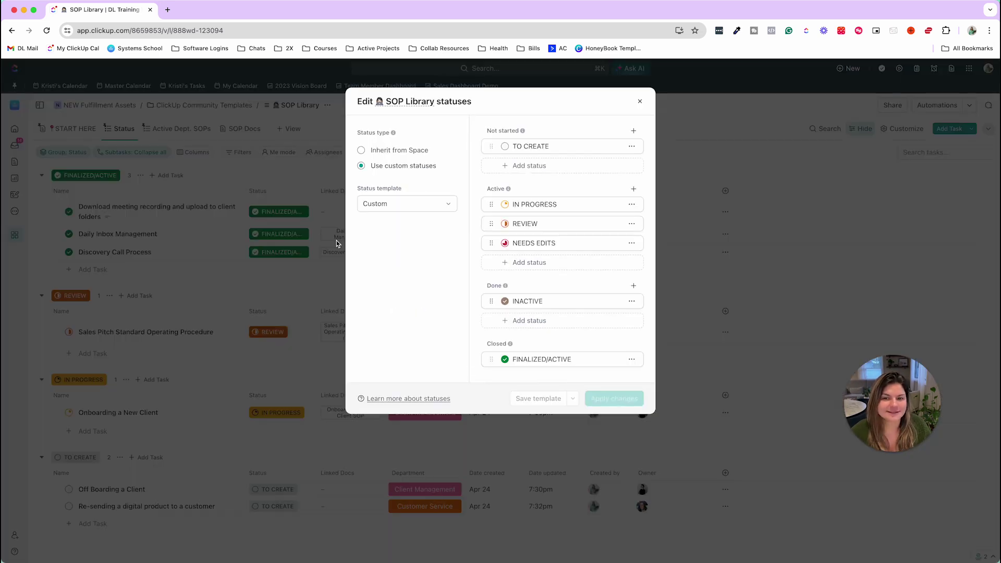
{"action": "left_click", "coordinate": [584, 146]}
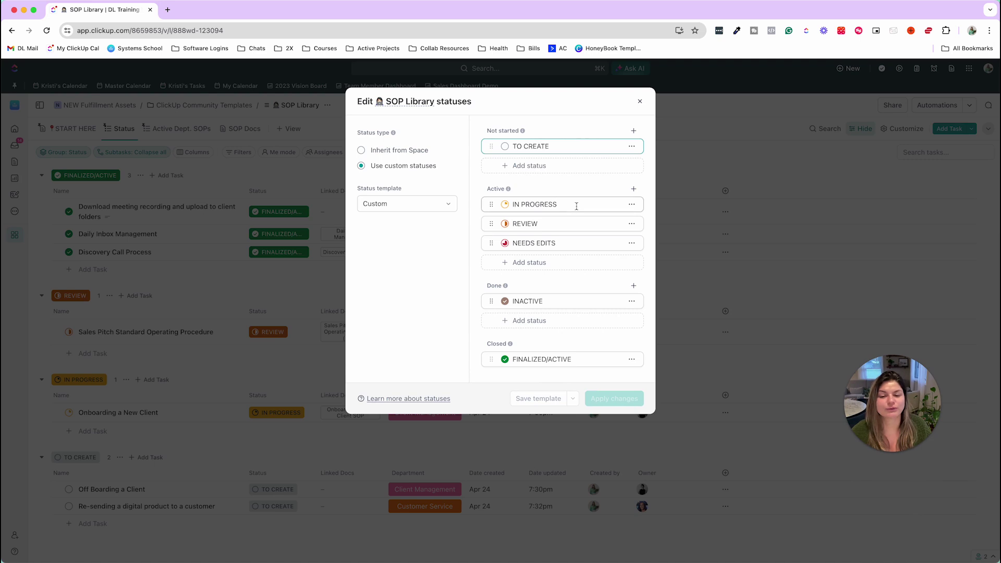
{"action": "left_click", "coordinate": [506, 205]}
{"action": "left_click", "coordinate": [639, 101]}
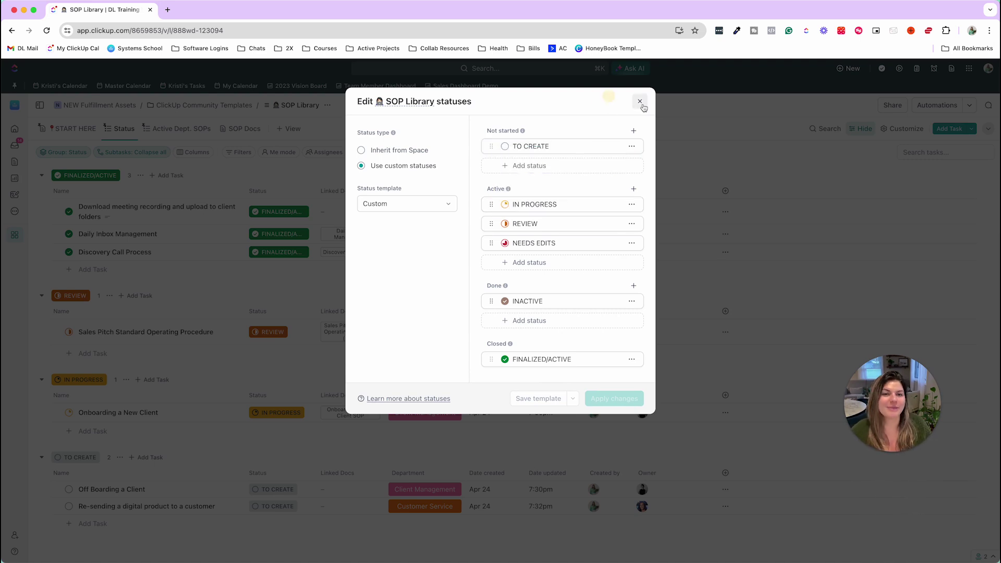
{"action": "left_click", "coordinate": [640, 102]}
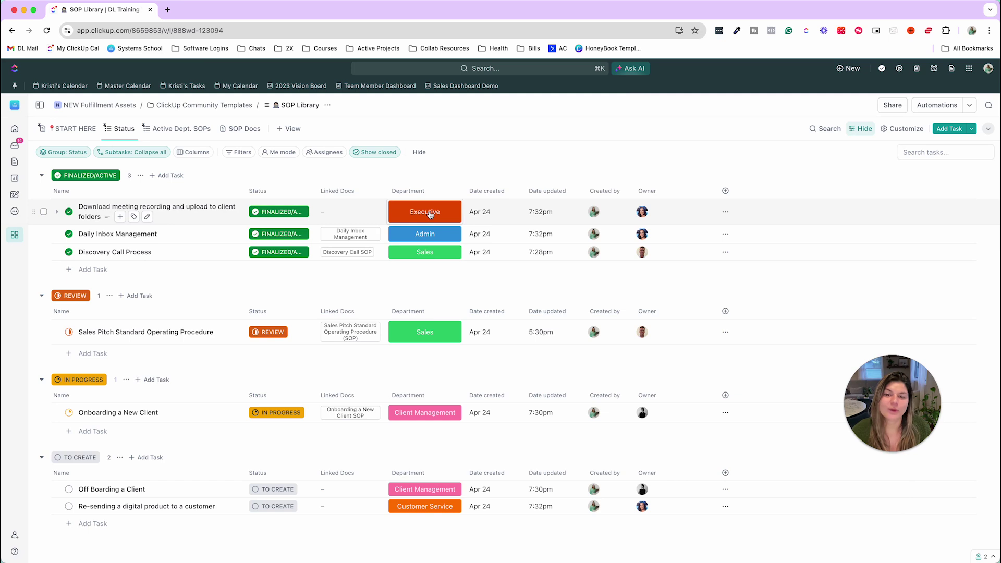
{"action": "left_click", "coordinate": [409, 205]}
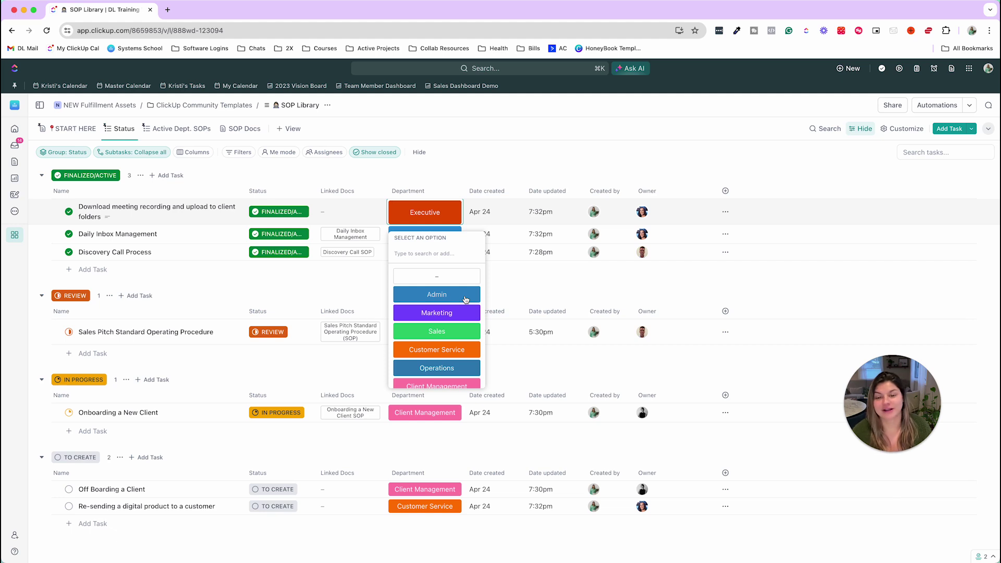
{"action": "scroll", "coordinate": [466, 300], "scroll_direction": "down", "scroll_amount": 3}
{"action": "scroll", "coordinate": [466, 299], "scroll_direction": "up", "scroll_amount": 3}
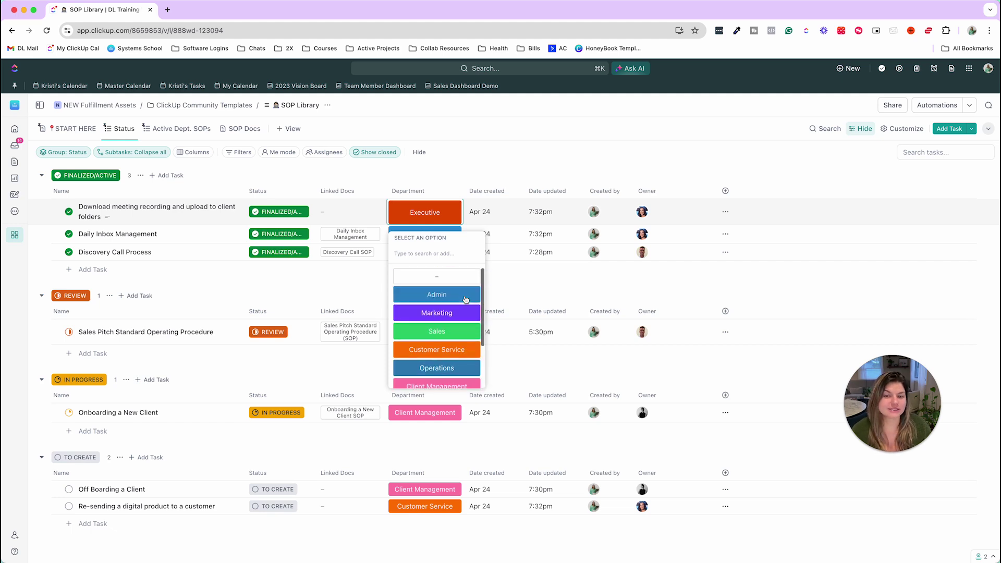
{"action": "scroll", "coordinate": [443, 298], "scroll_direction": "down", "scroll_amount": 3}
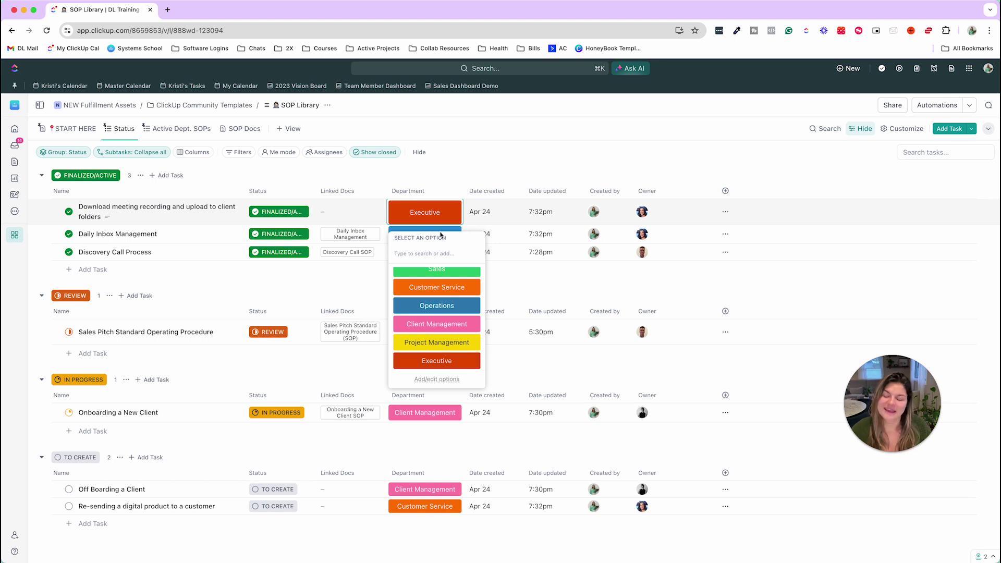
{"action": "scroll", "coordinate": [437, 301], "scroll_direction": "up", "scroll_amount": 3}
{"action": "scroll", "coordinate": [437, 313], "scroll_direction": "down", "scroll_amount": 3}
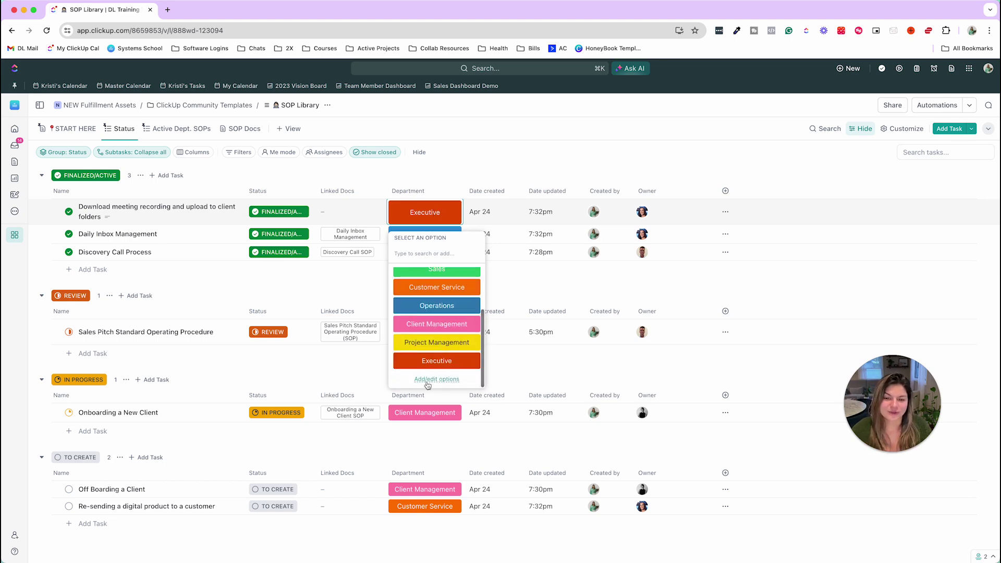
{"action": "left_click", "coordinate": [438, 380]}
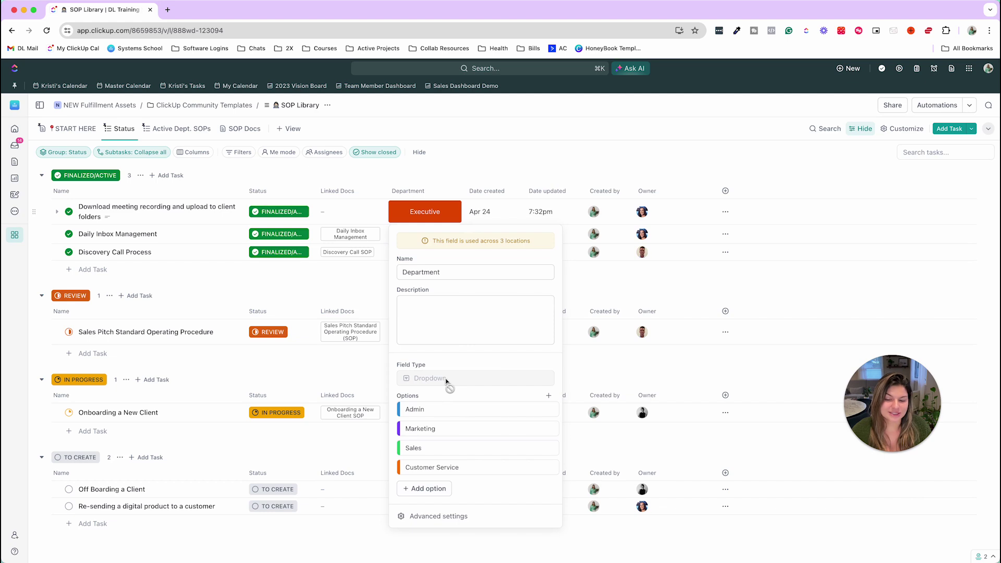
{"action": "scroll", "coordinate": [470, 428], "scroll_direction": "down", "scroll_amount": 5}
{"action": "scroll", "coordinate": [477, 409], "scroll_direction": "up", "scroll_amount": 5}
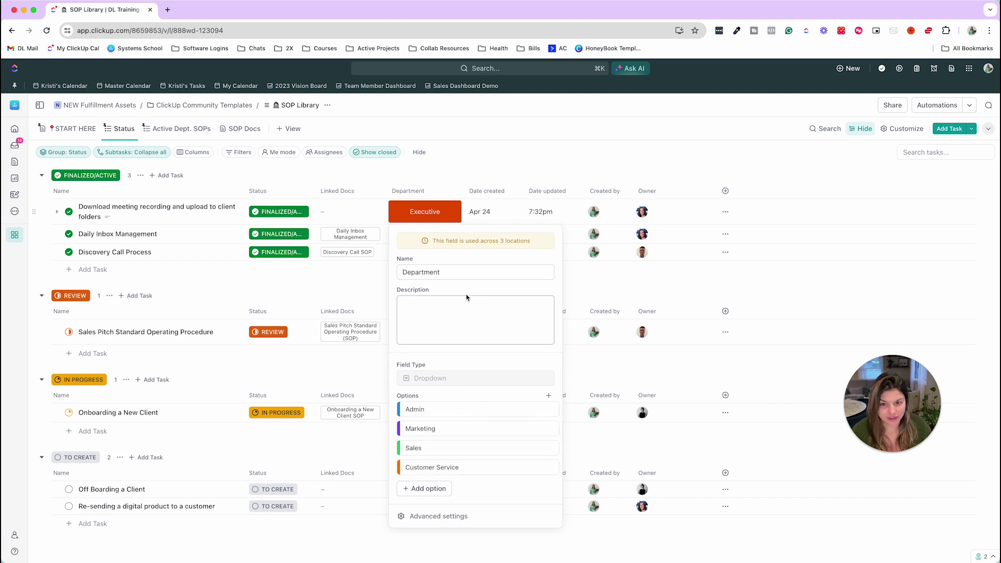
{"action": "left_click", "coordinate": [462, 270]}
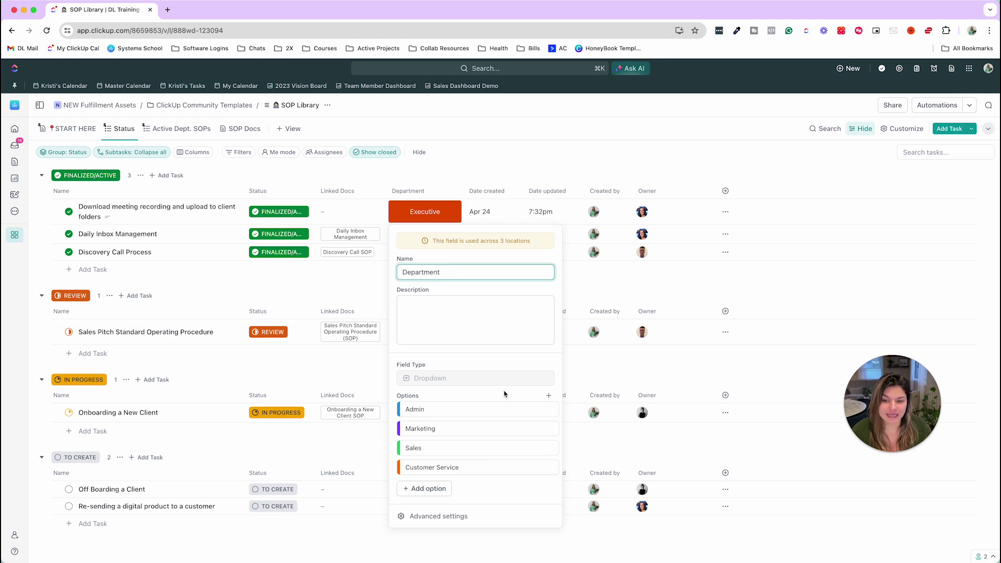
{"action": "scroll", "coordinate": [505, 396], "scroll_direction": "down", "scroll_amount": 5}
{"action": "left_click", "coordinate": [539, 448]}
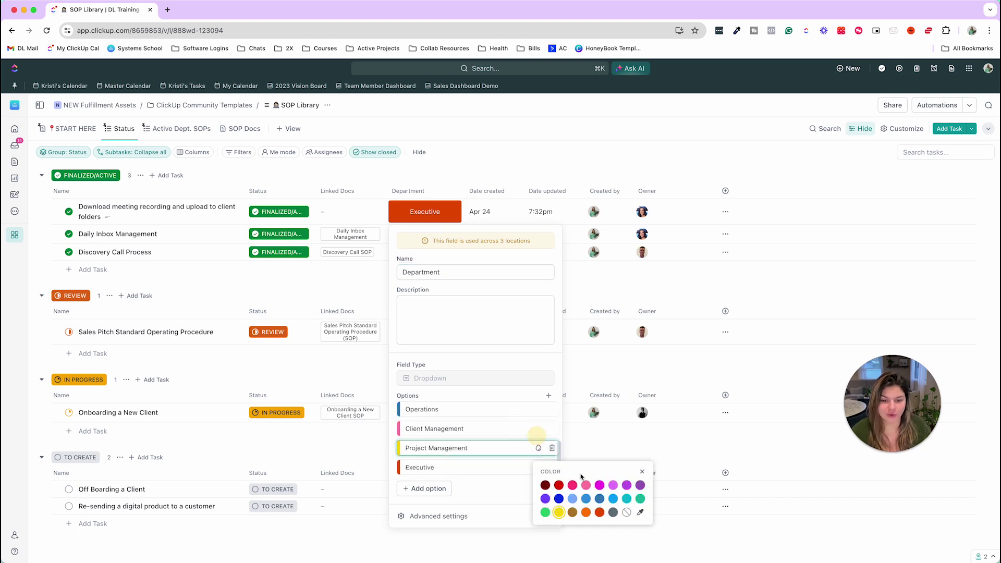
{"action": "left_click", "coordinate": [640, 512]}
{"action": "left_click", "coordinate": [492, 299]}
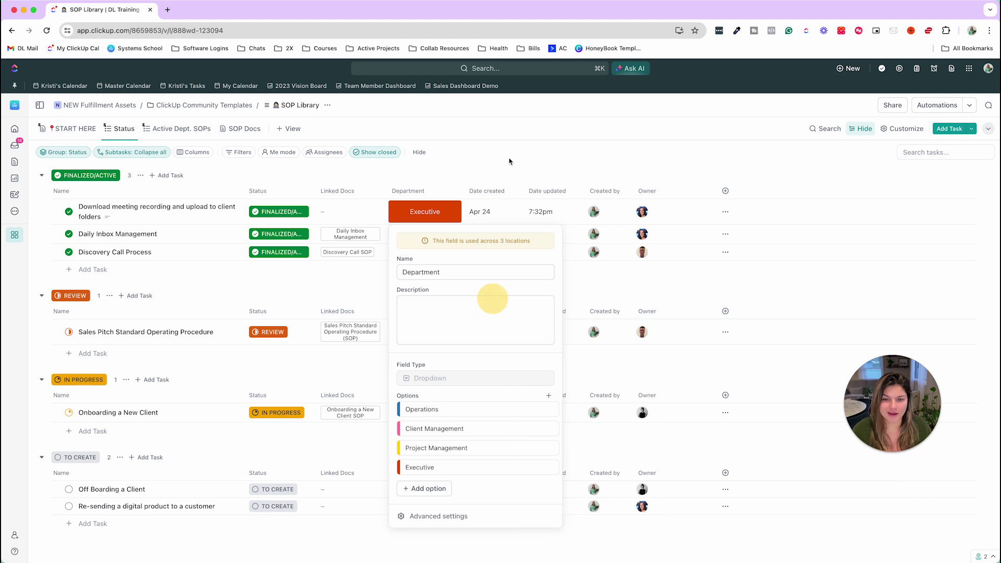
{"action": "left_click", "coordinate": [522, 142]}
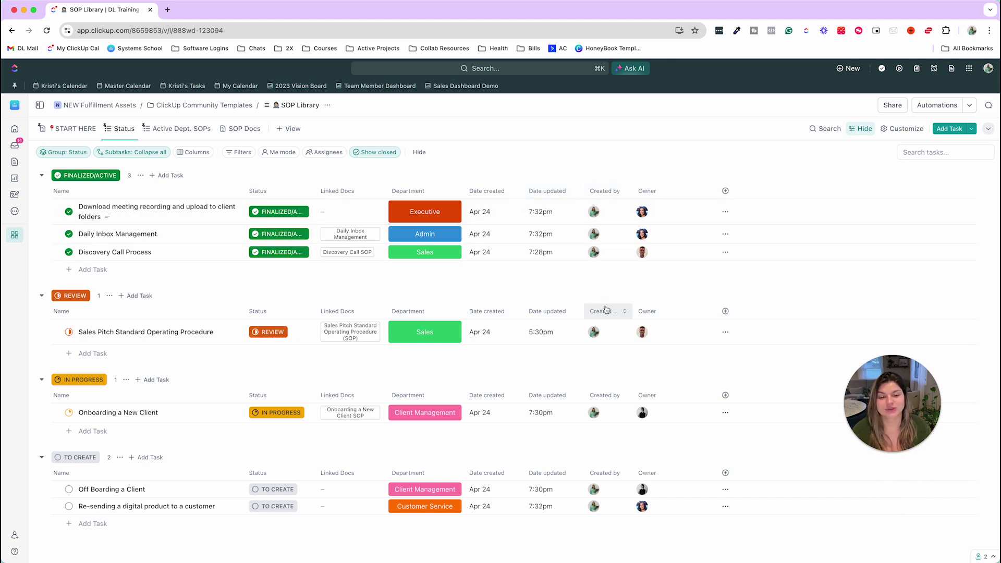
{"action": "left_click", "coordinate": [645, 218]}
{"action": "left_click", "coordinate": [661, 177]}
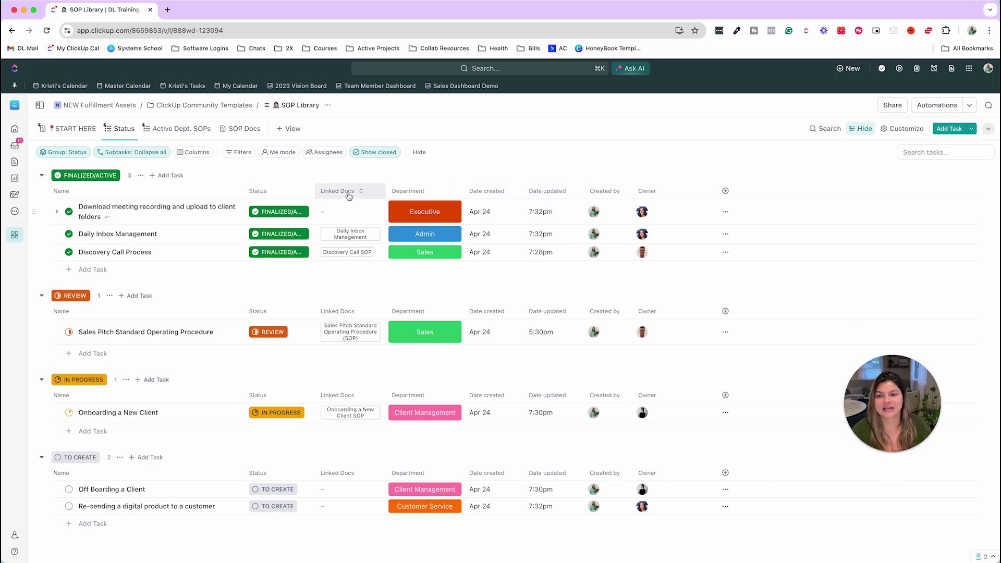
{"action": "left_click", "coordinate": [725, 191]}
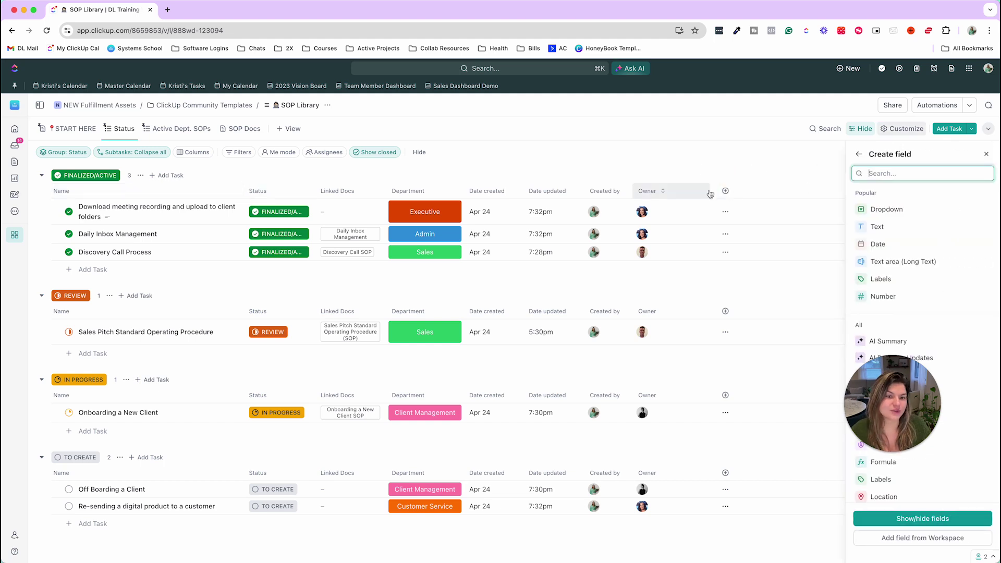
{"action": "left_click", "coordinate": [953, 520]}
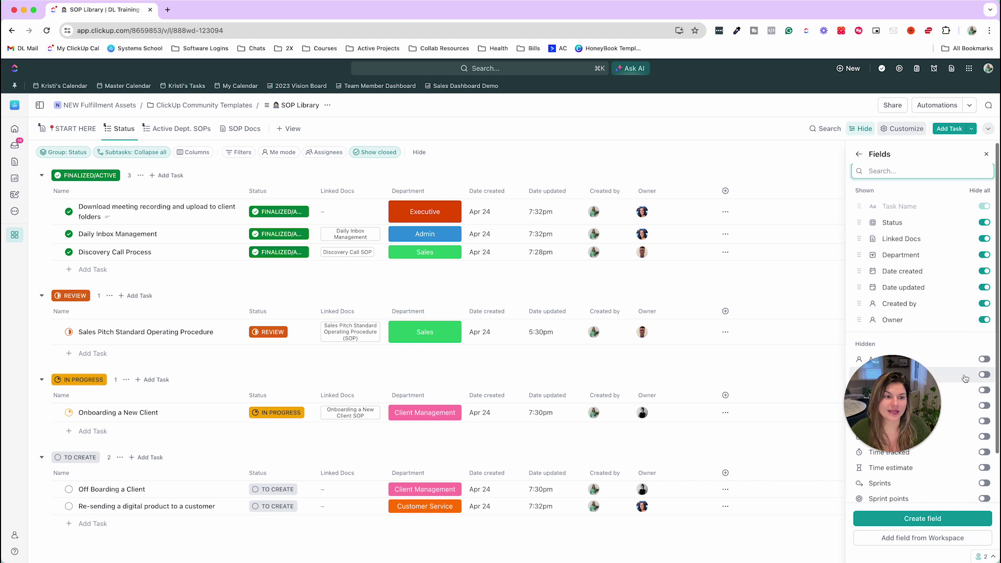
{"action": "scroll", "coordinate": [919, 365], "scroll_direction": "down", "scroll_amount": 5}
{"action": "left_click_drag", "start_coordinate": [904, 403], "coordinate": [762, 427]}
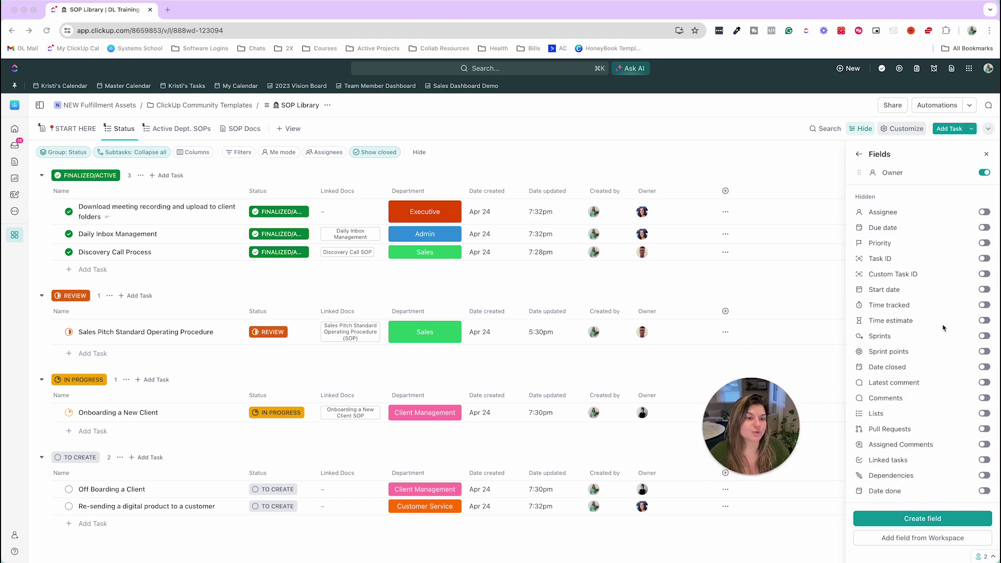
{"action": "scroll", "coordinate": [943, 334], "scroll_direction": "up", "scroll_amount": 5}
{"action": "left_click", "coordinate": [897, 173]}
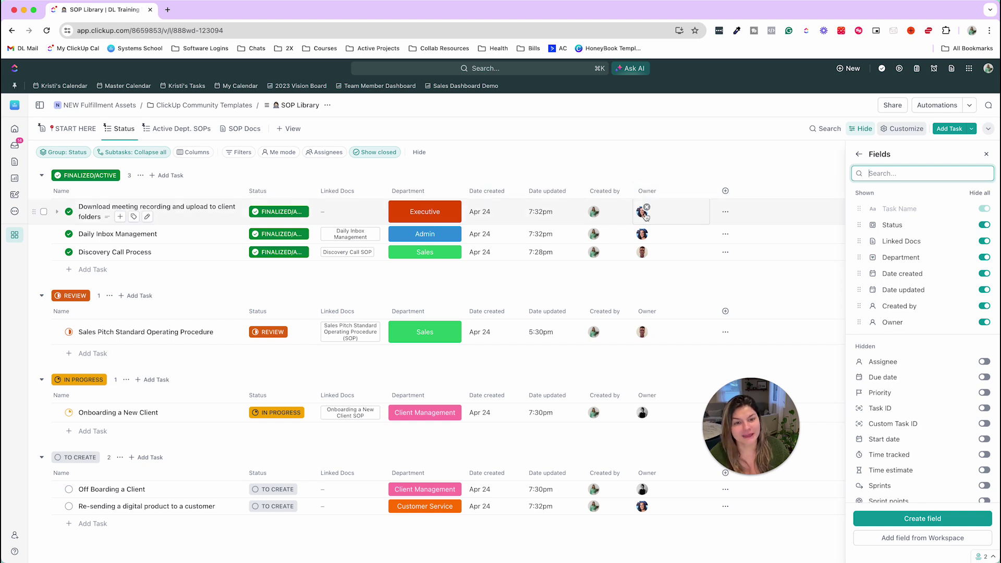
{"action": "left_click", "coordinate": [988, 156]}
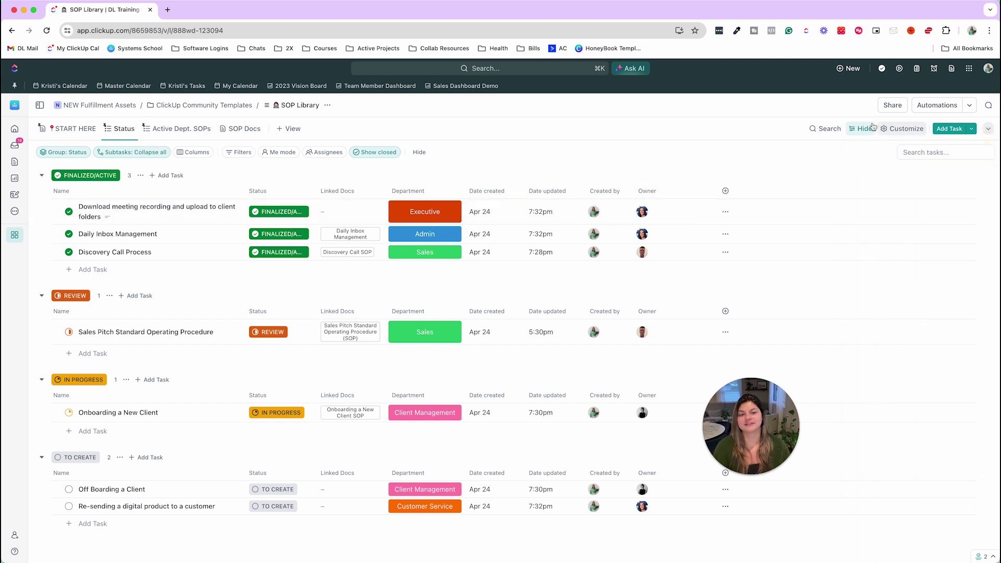
{"action": "left_click_drag", "start_coordinate": [746, 417], "coordinate": [869, 378]}
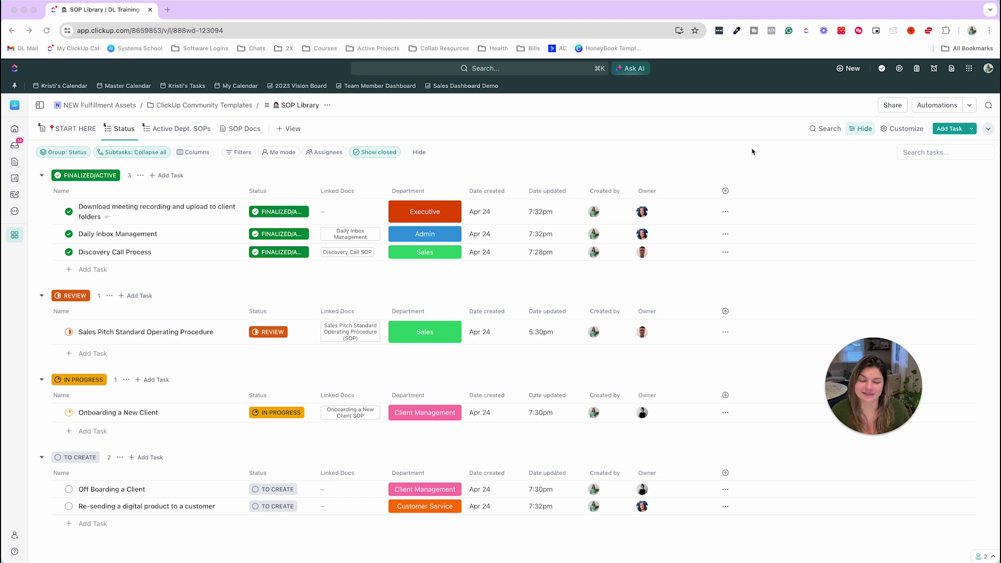
- Change the first task's Department from Executive to Admin
{"action": "left_click", "coordinate": [674, 172]}
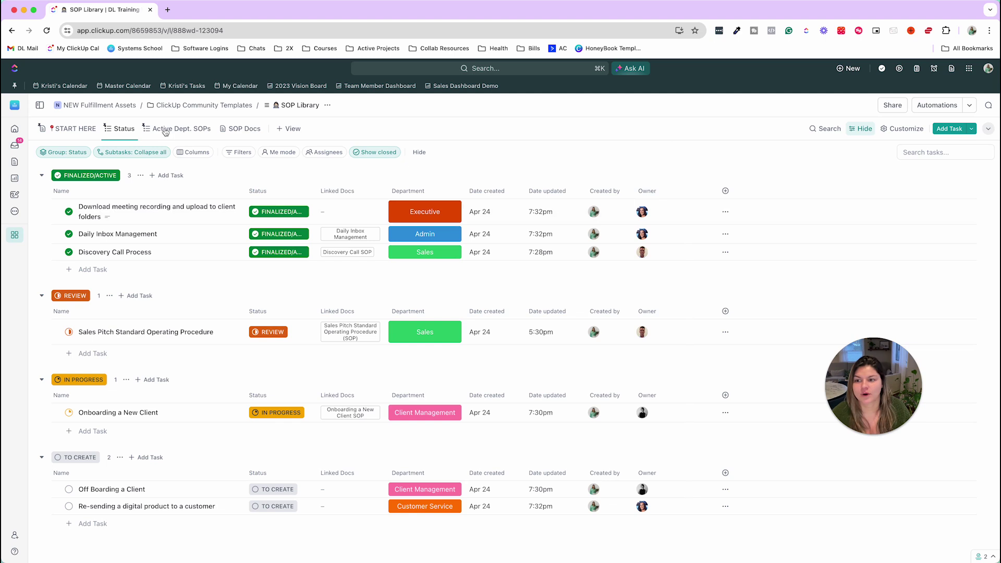
{"action": "left_click", "coordinate": [422, 211]}
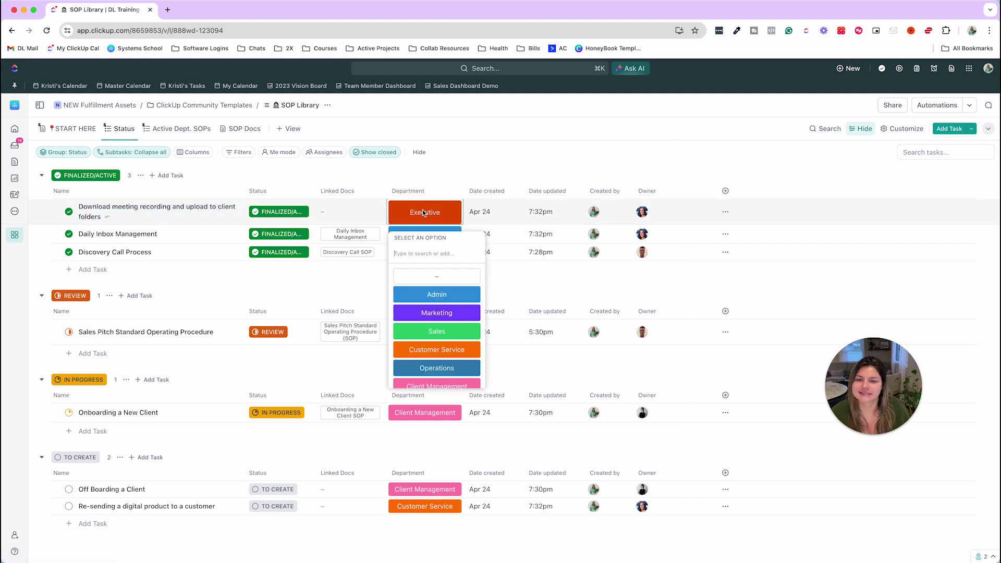
{"action": "left_click", "coordinate": [437, 295]}
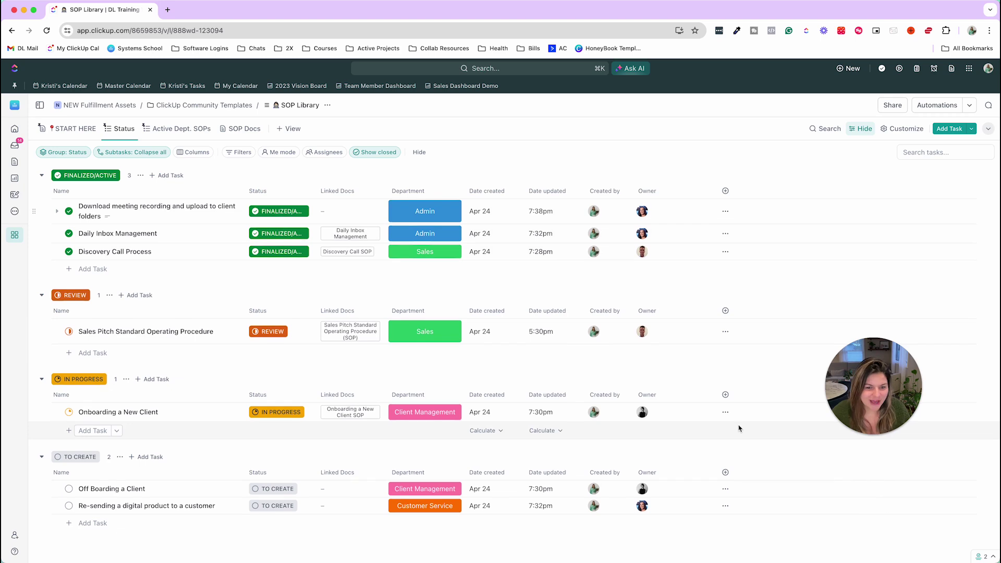
{"action": "scroll", "coordinate": [506, 478], "scroll_direction": "down", "scroll_amount": 1}
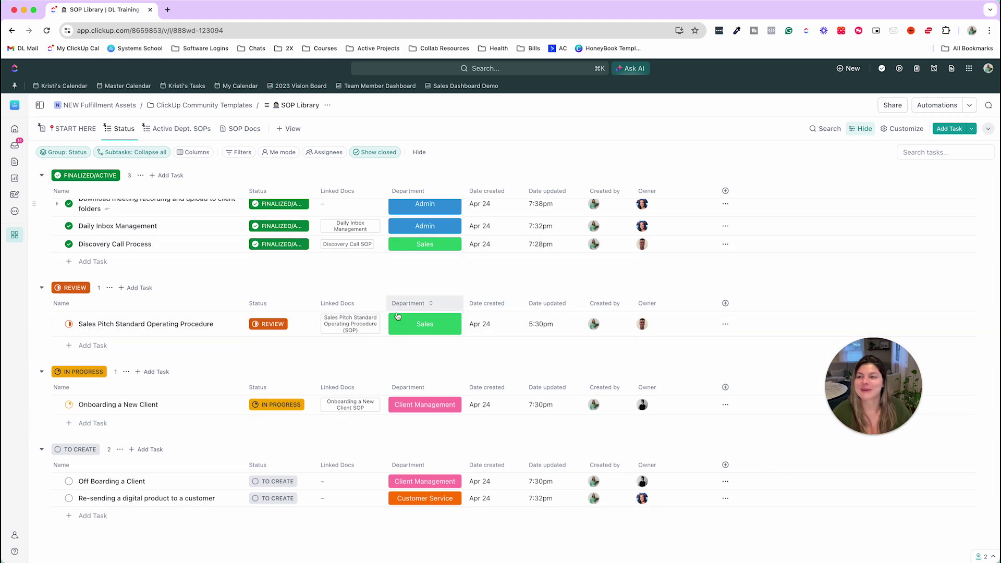
{"action": "scroll", "coordinate": [393, 312], "scroll_direction": "up", "scroll_amount": 1}
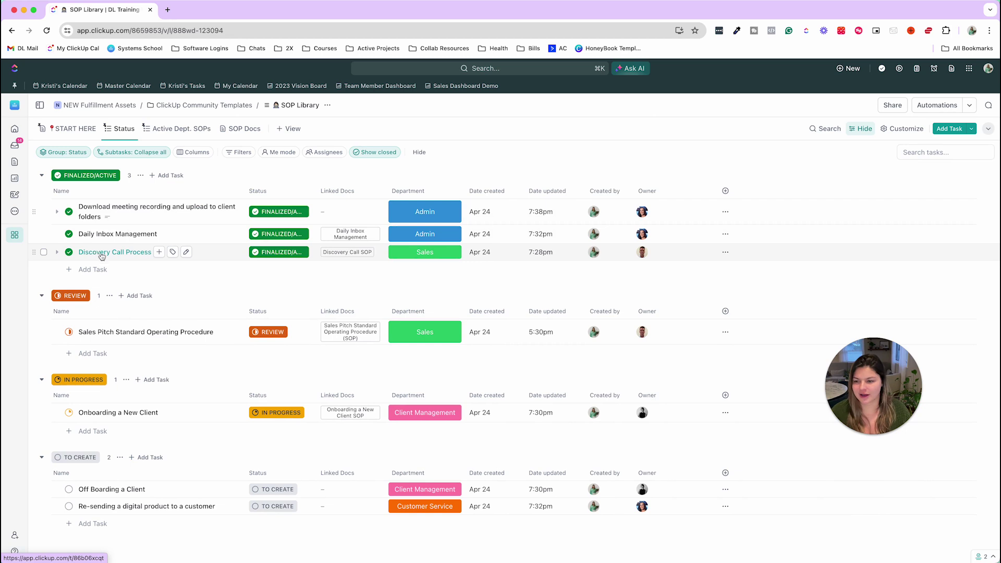
{"action": "scroll", "coordinate": [102, 256], "scroll_direction": "down", "scroll_amount": 1}
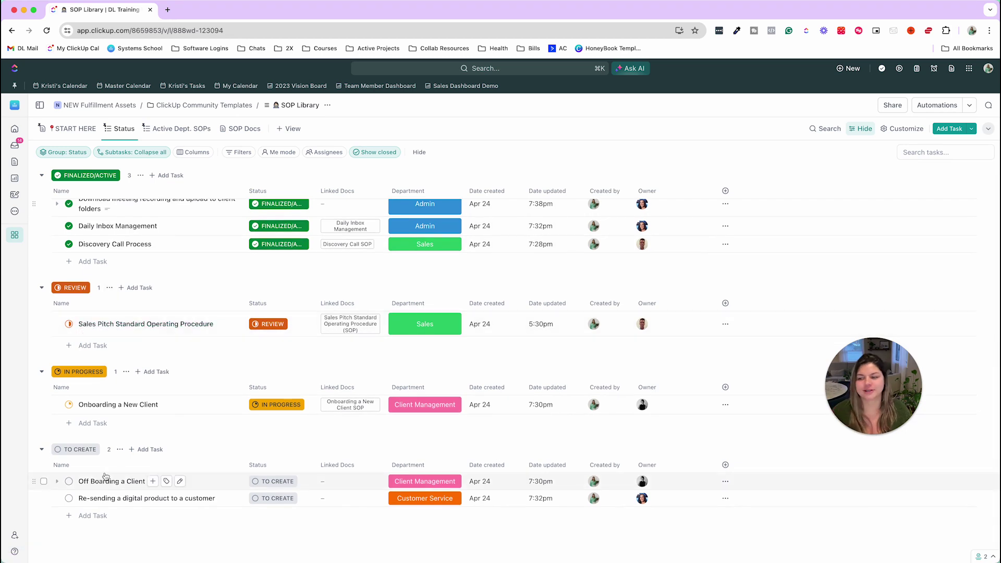
{"action": "scroll", "coordinate": [199, 326], "scroll_direction": "up", "scroll_amount": 1}
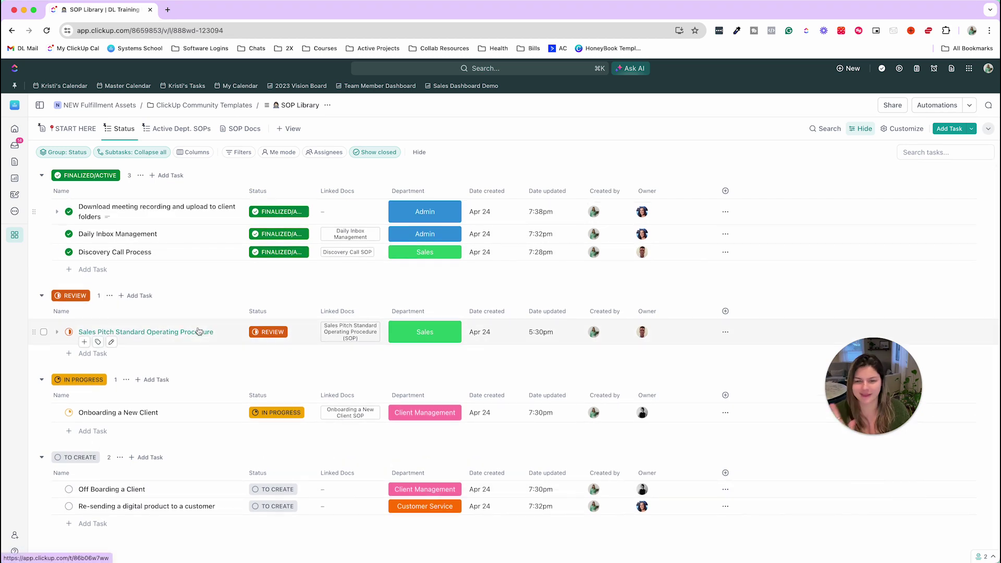
{"action": "left_click", "coordinate": [155, 209]}
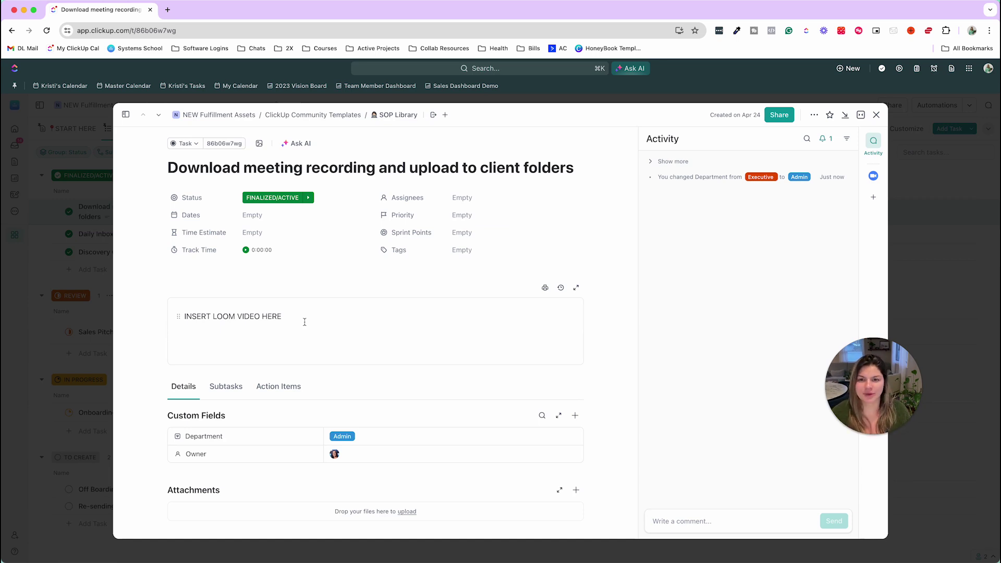
{"action": "left_click", "coordinate": [359, 99]}
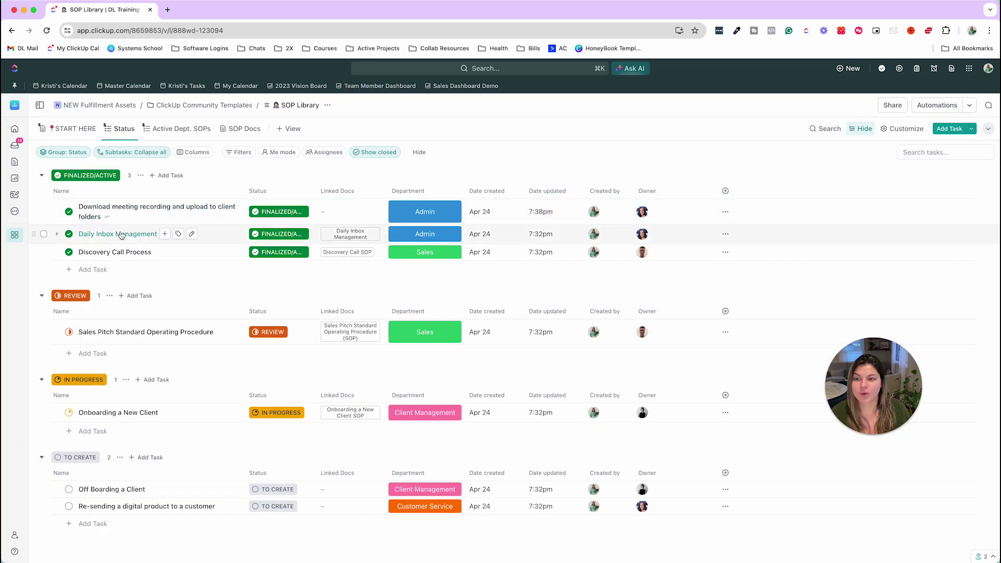
{"action": "left_click", "coordinate": [348, 253]}
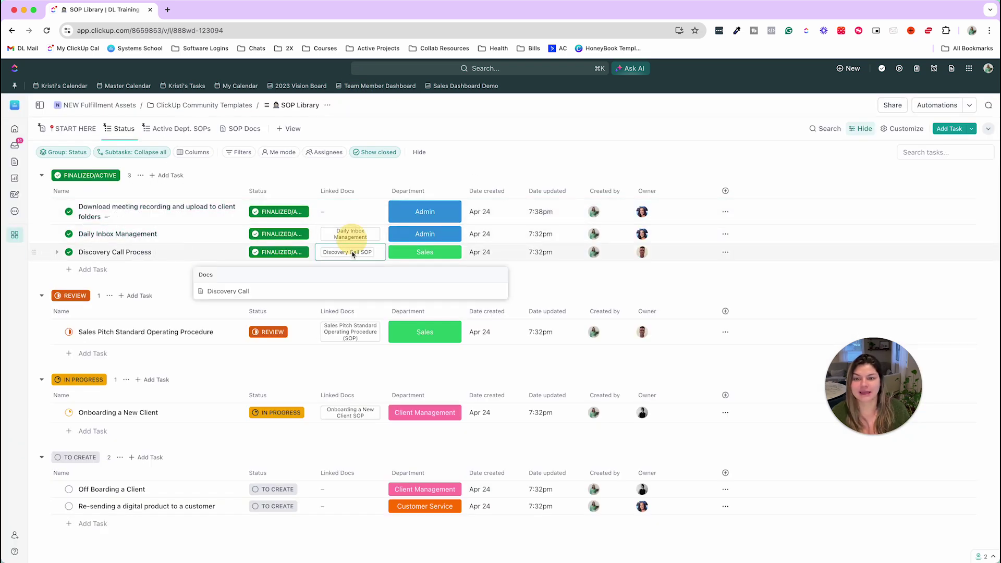
{"action": "left_click", "coordinate": [255, 291]}
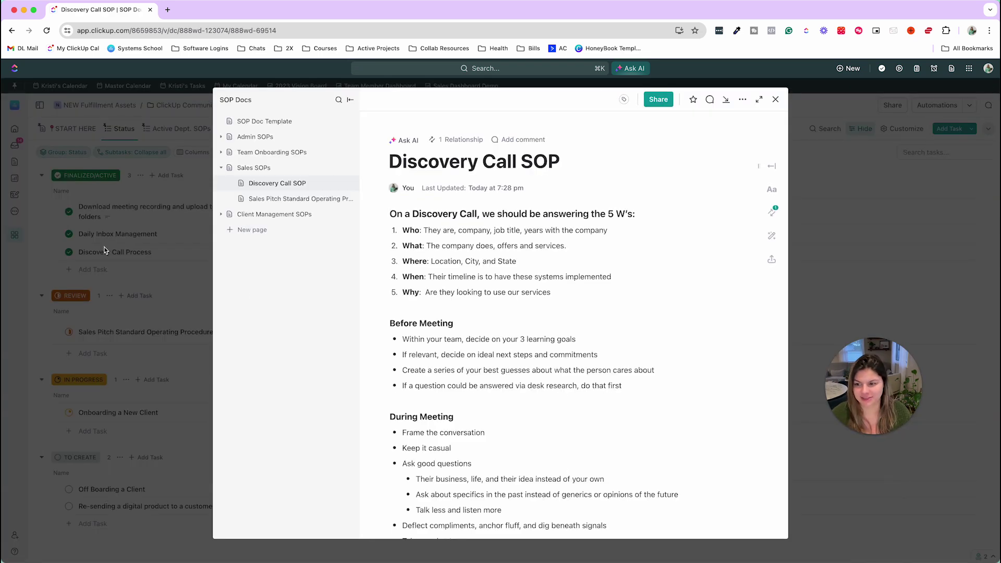
{"action": "left_click", "coordinate": [117, 292]}
{"action": "left_click", "coordinate": [380, 417]}
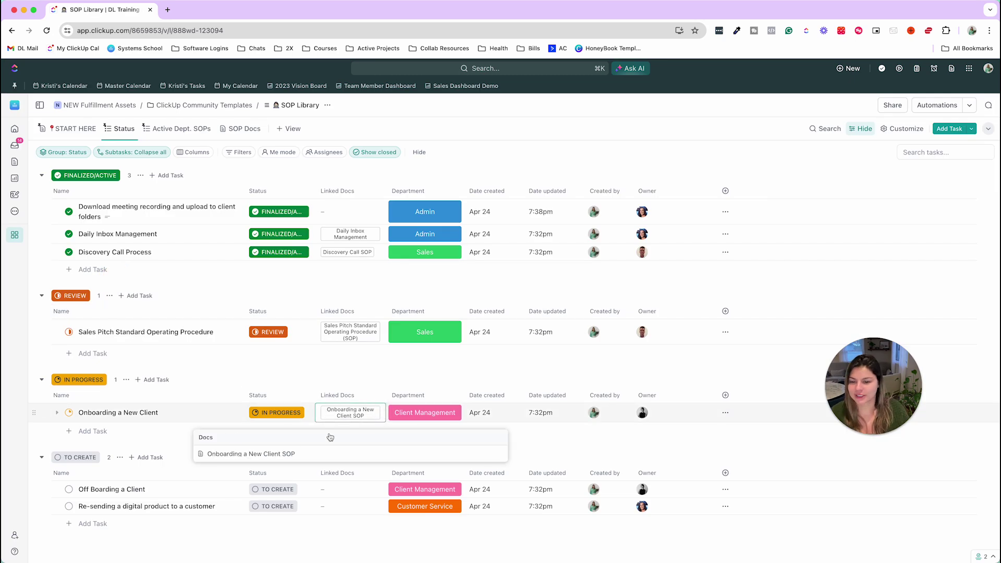
{"action": "left_click", "coordinate": [261, 453]}
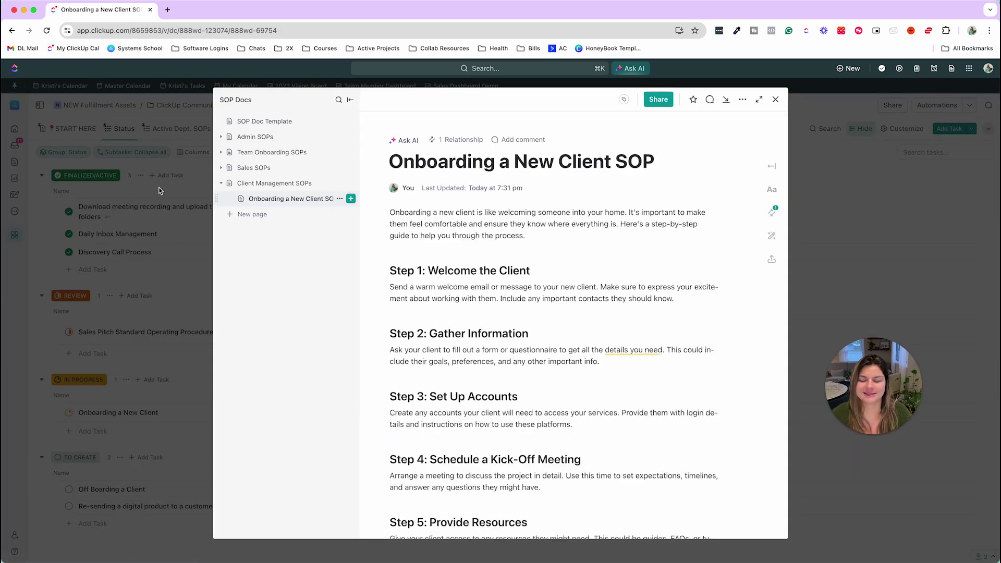
{"action": "left_click", "coordinate": [107, 219]}
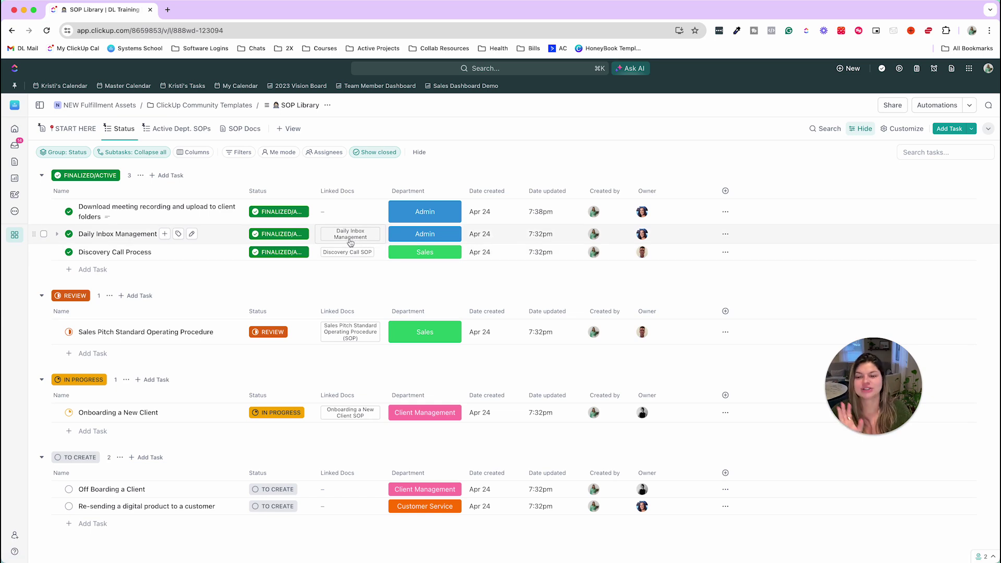
- In SOP Docs, view the Sales Pitch SOP and add a new untitled page under Sales SOPs
{"action": "left_click", "coordinate": [248, 131]}
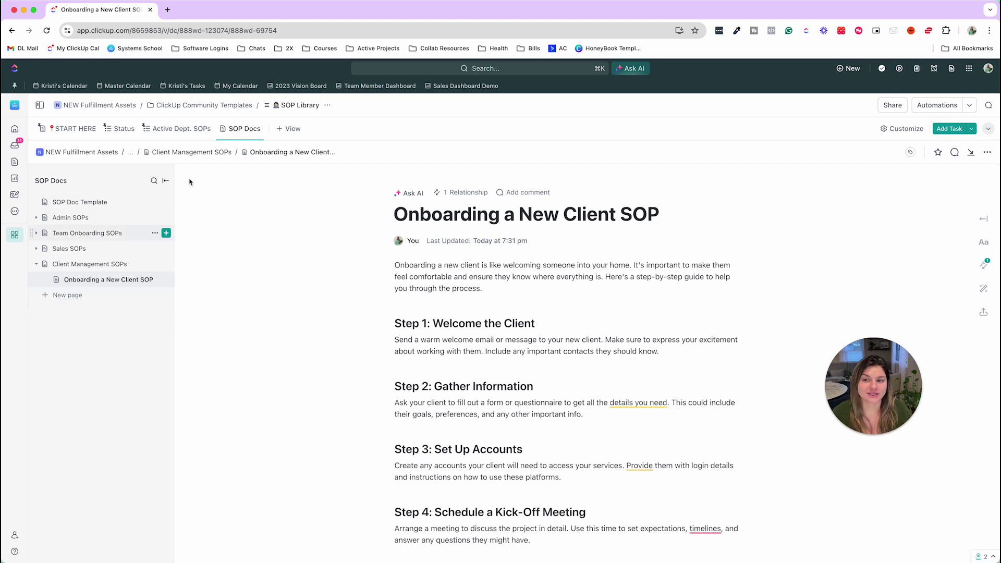
{"action": "left_click", "coordinate": [36, 249]}
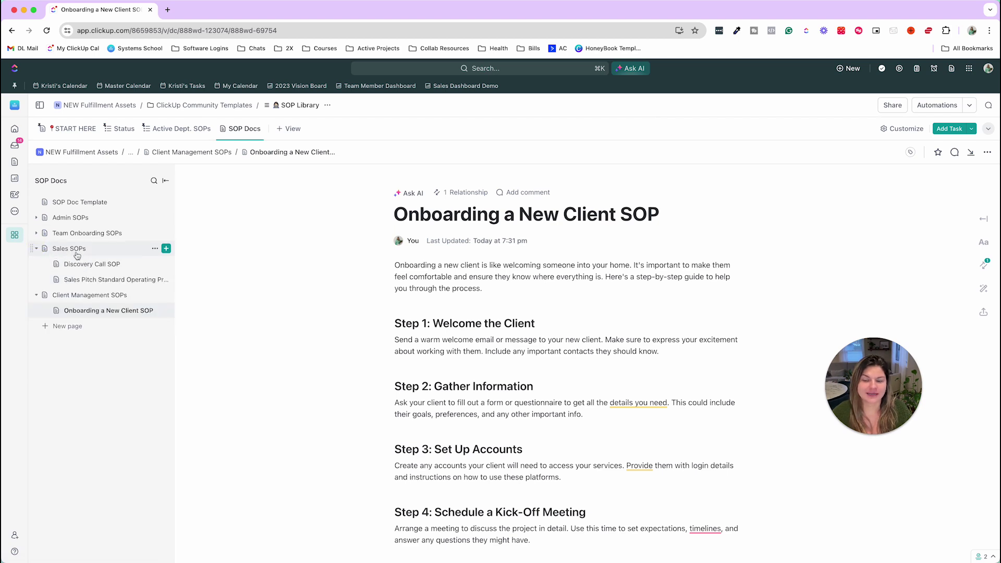
{"action": "left_click", "coordinate": [110, 282]}
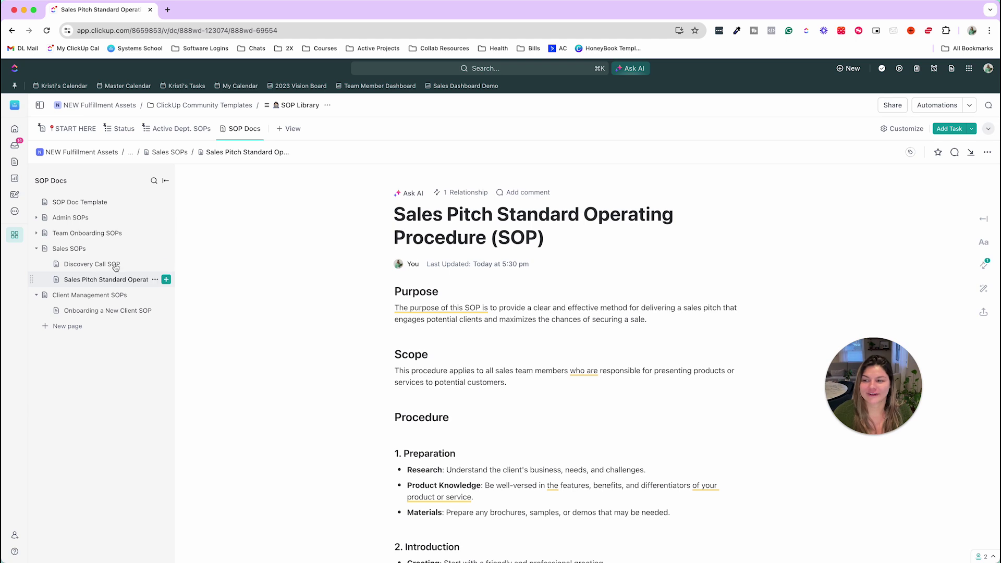
{"action": "left_click", "coordinate": [167, 249]}
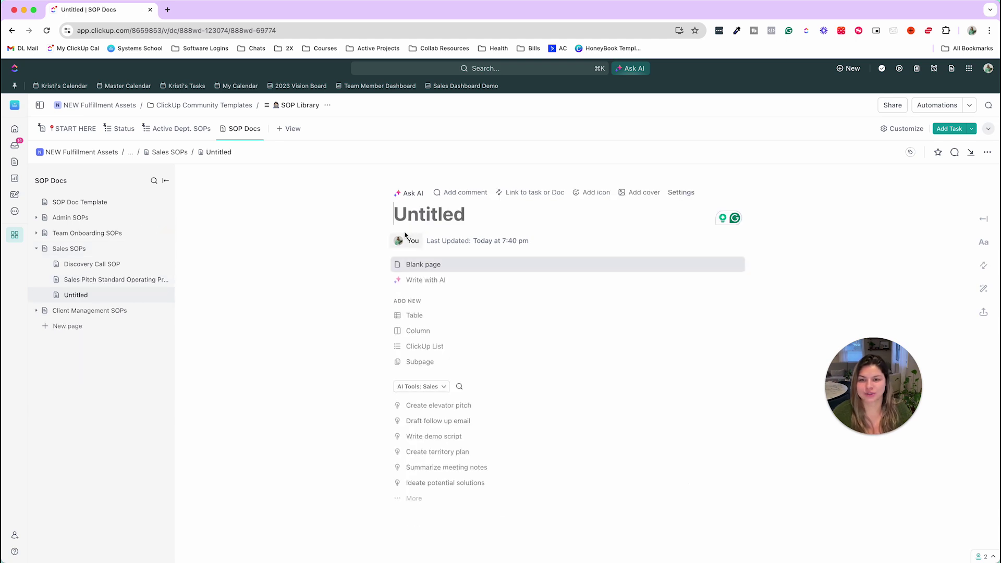
- Title the new page 'Sales Follow Ups'
{"action": "left_click", "coordinate": [735, 219]}
{"action": "type", "text": "Sales Follow Ups"}
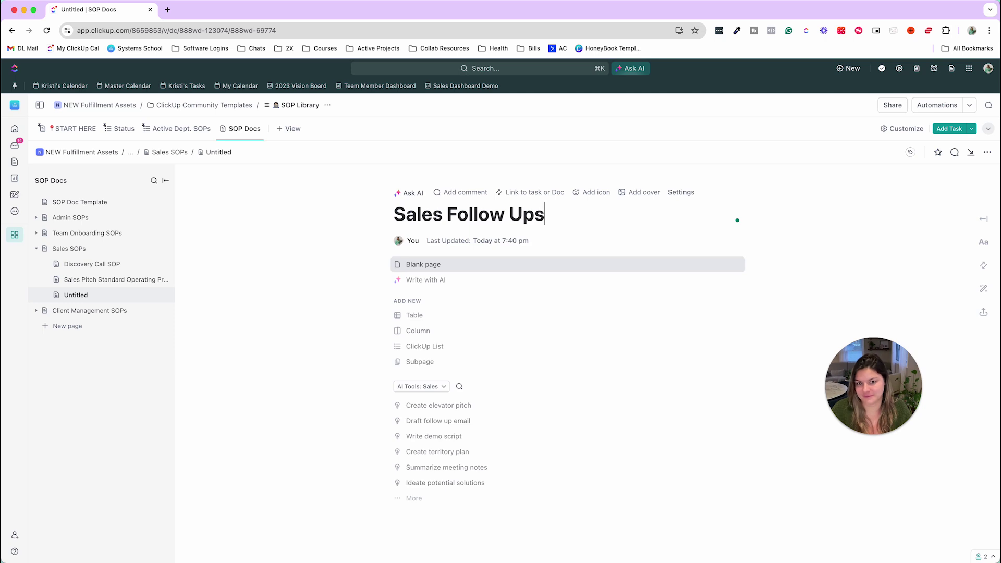
{"action": "key", "text": "Return"}
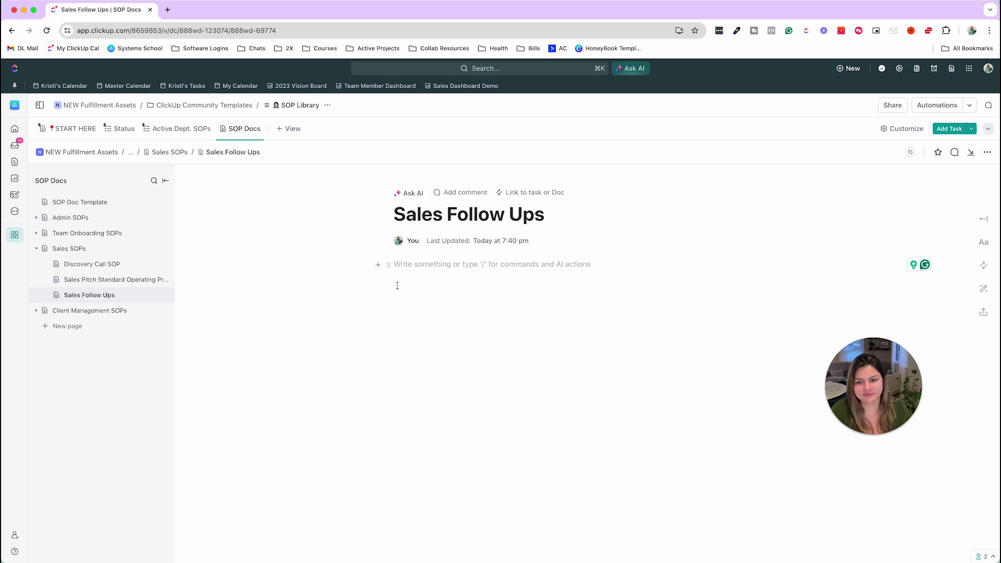
- Generate an AI follow-up email draft with /ai and discard it without inserting
{"action": "type", "text": "/ ai"}
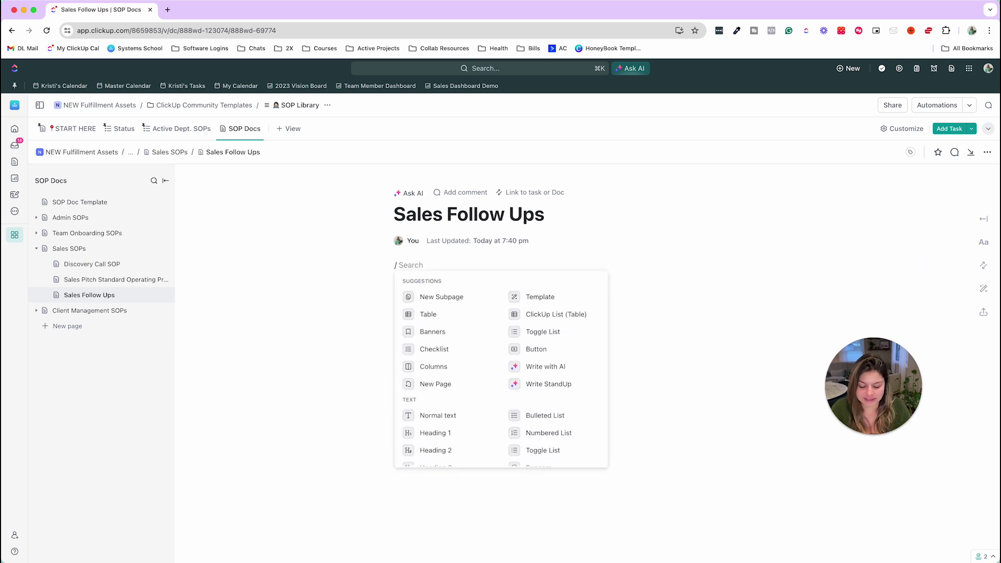
{"action": "left_click", "coordinate": [478, 291]}
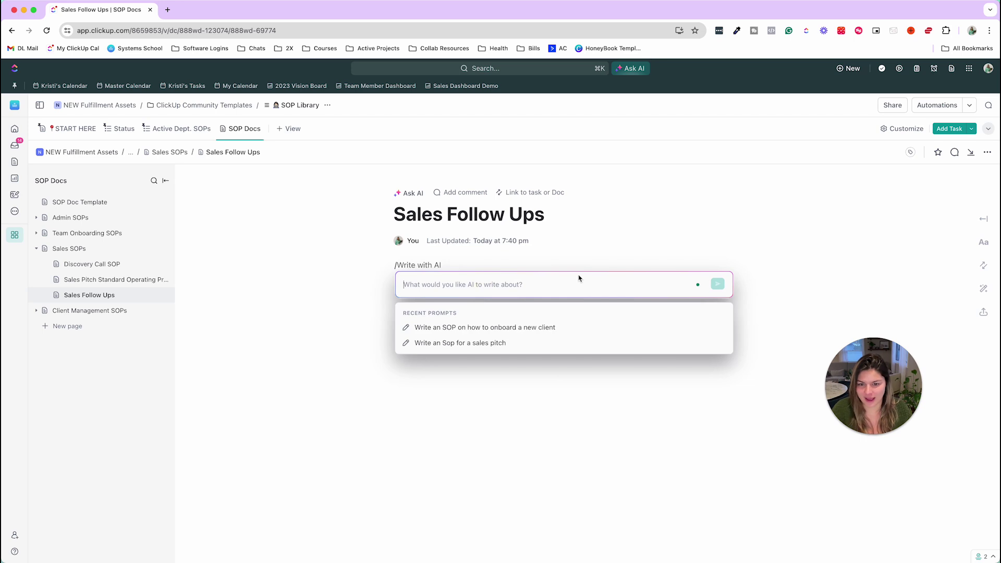
{"action": "type", "text": "W"}
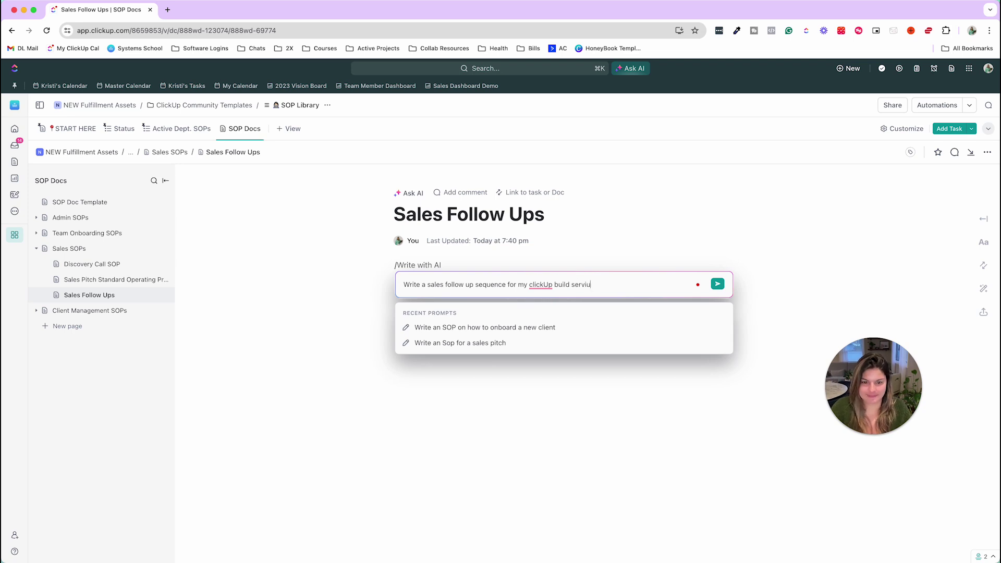
{"action": "left_click", "coordinate": [718, 288]}
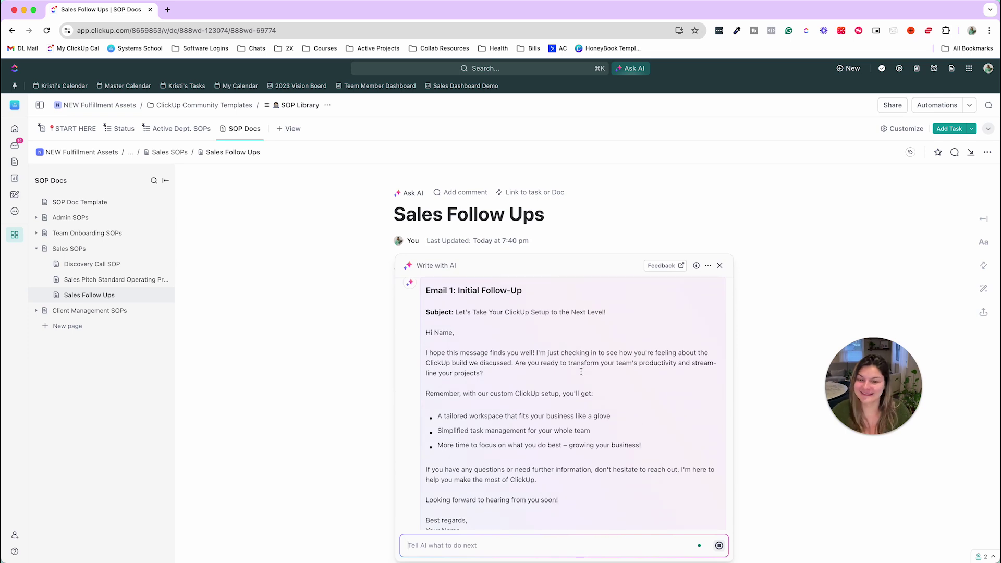
{"action": "left_click", "coordinate": [718, 267]}
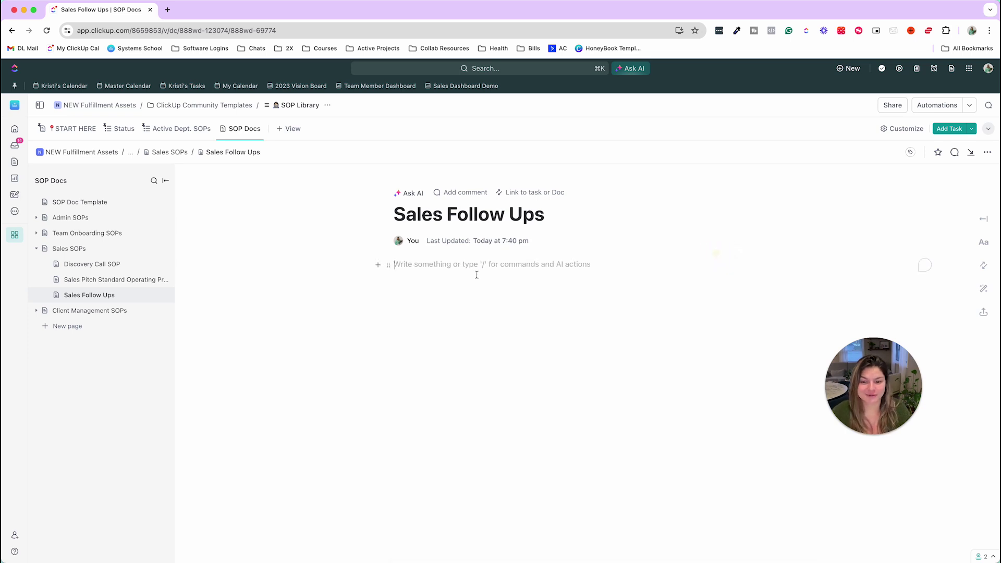
- Reopen the Sales Pitch Standard Operating Procedure doc and collapse the Sales SOPs folder
{"action": "left_click", "coordinate": [86, 278]}
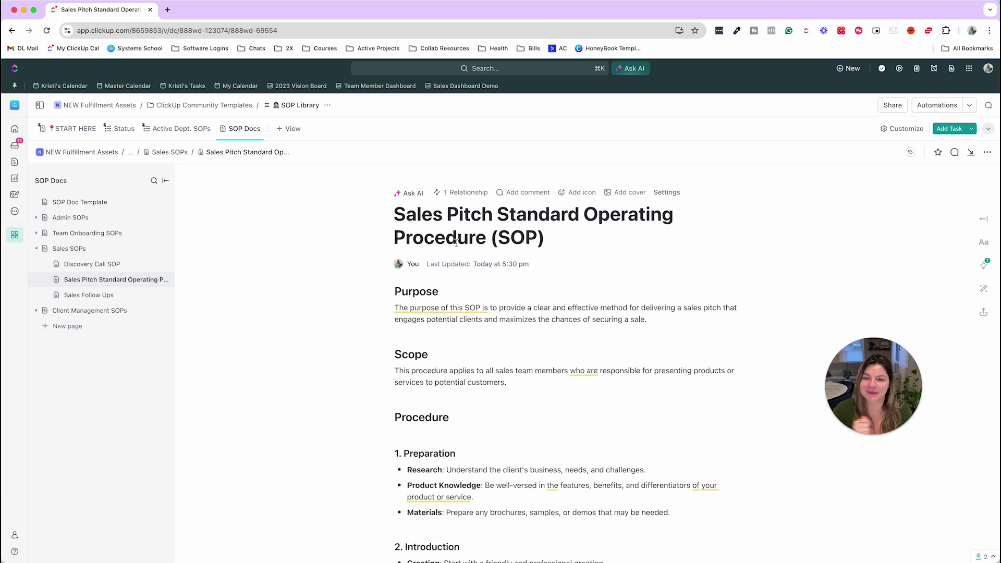
{"action": "scroll", "coordinate": [457, 242], "scroll_direction": "down", "scroll_amount": 15}
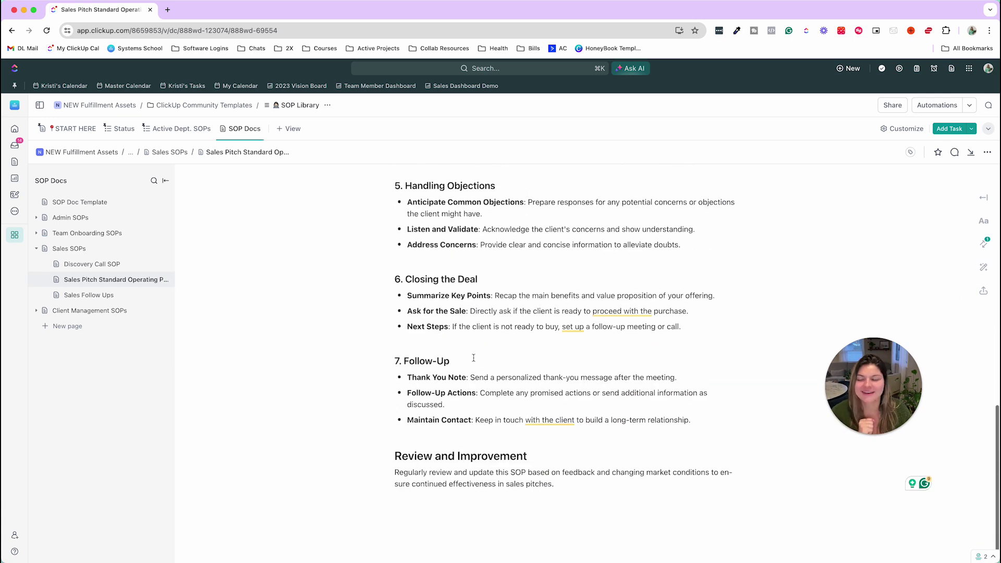
{"action": "left_click", "coordinate": [114, 280]}
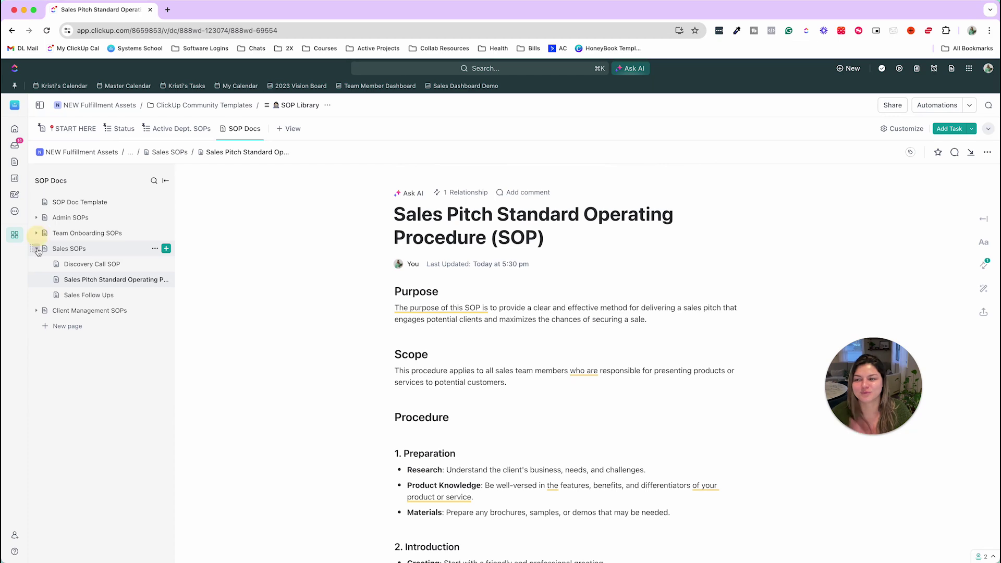
{"action": "left_click", "coordinate": [37, 249]}
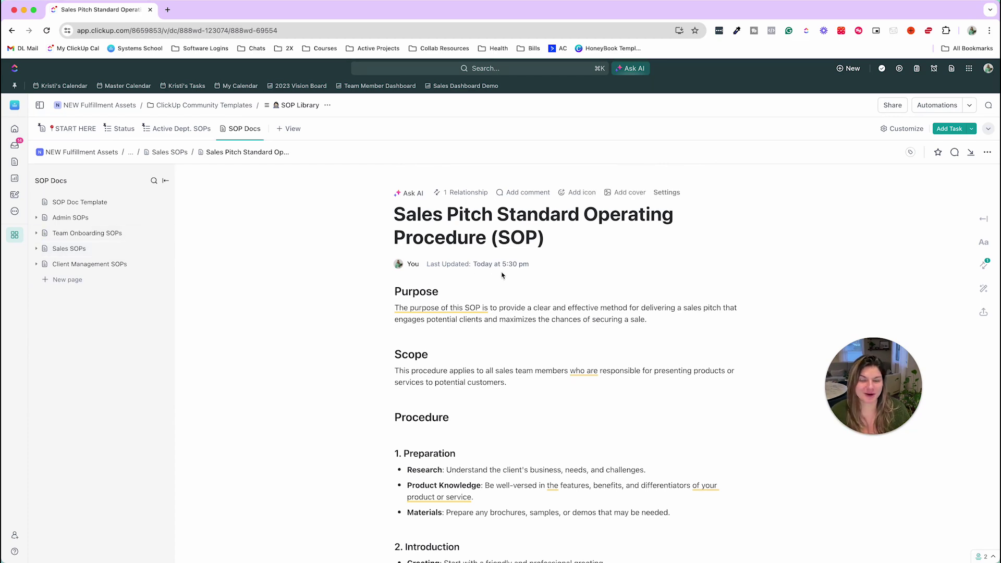
{"action": "left_click", "coordinate": [118, 130]}
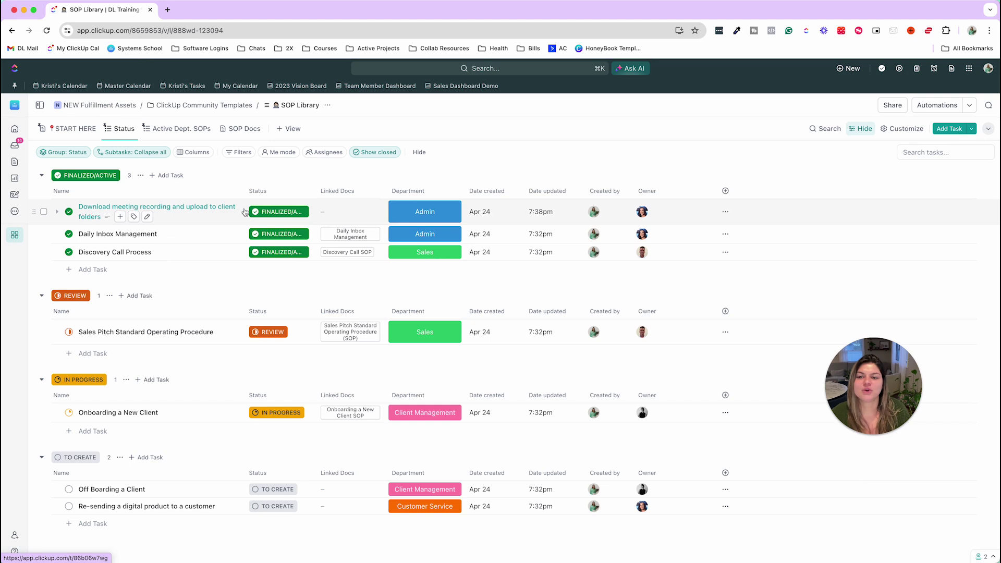
{"action": "left_click", "coordinate": [343, 218]}
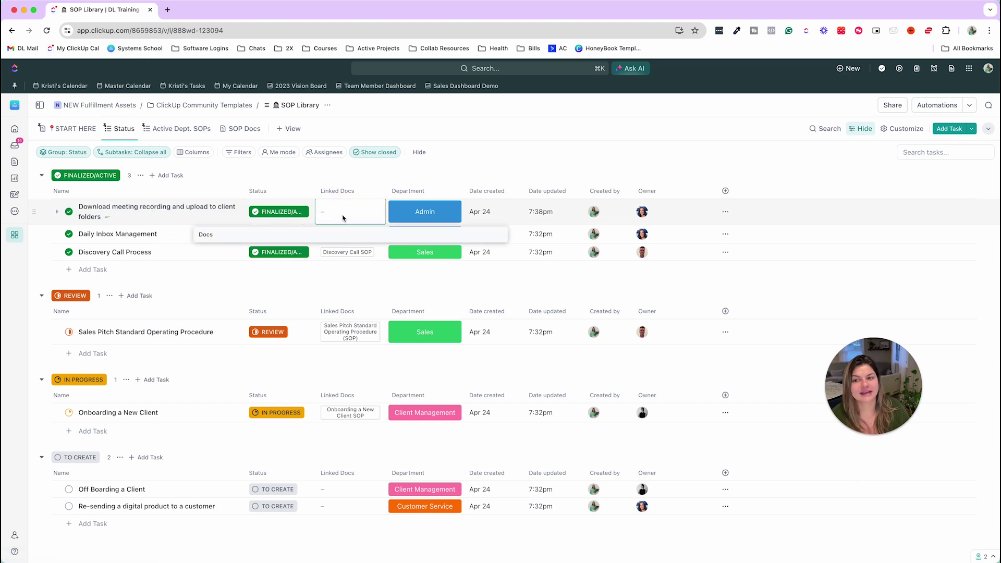
{"action": "left_click", "coordinate": [232, 236]}
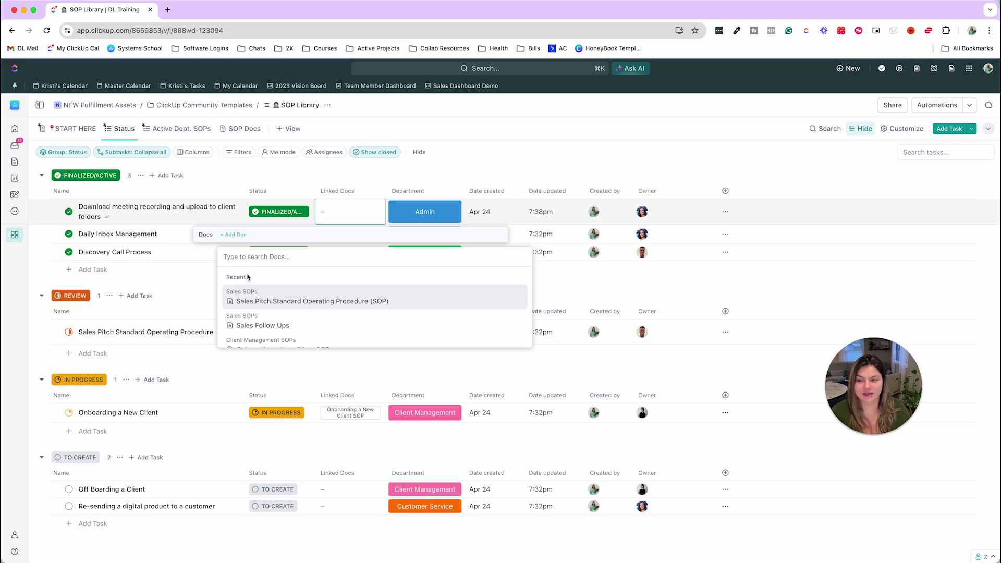
{"action": "left_click", "coordinate": [273, 302]}
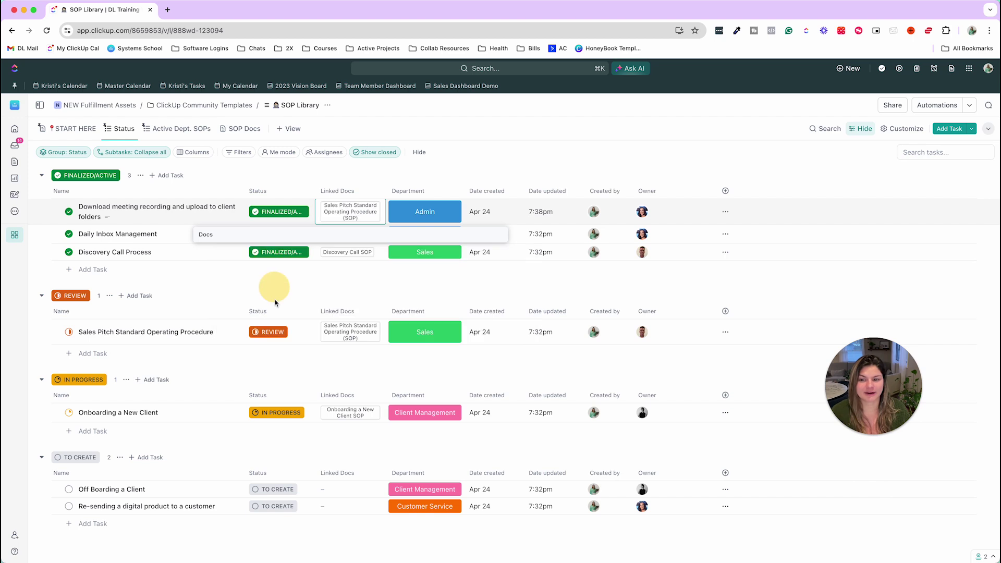
{"action": "left_click", "coordinate": [400, 183]}
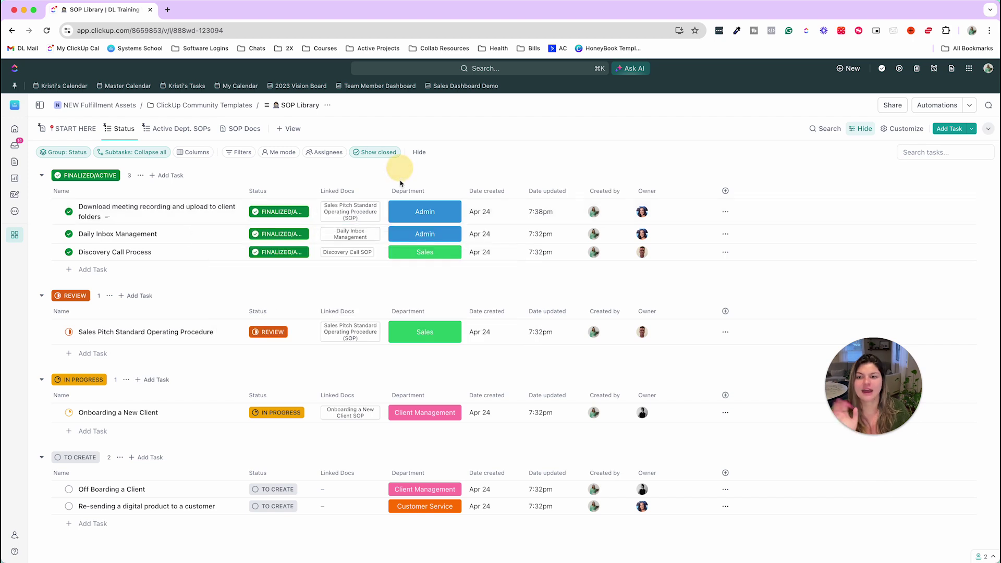
{"action": "left_click", "coordinate": [361, 207]}
{"action": "left_click", "coordinate": [325, 258]}
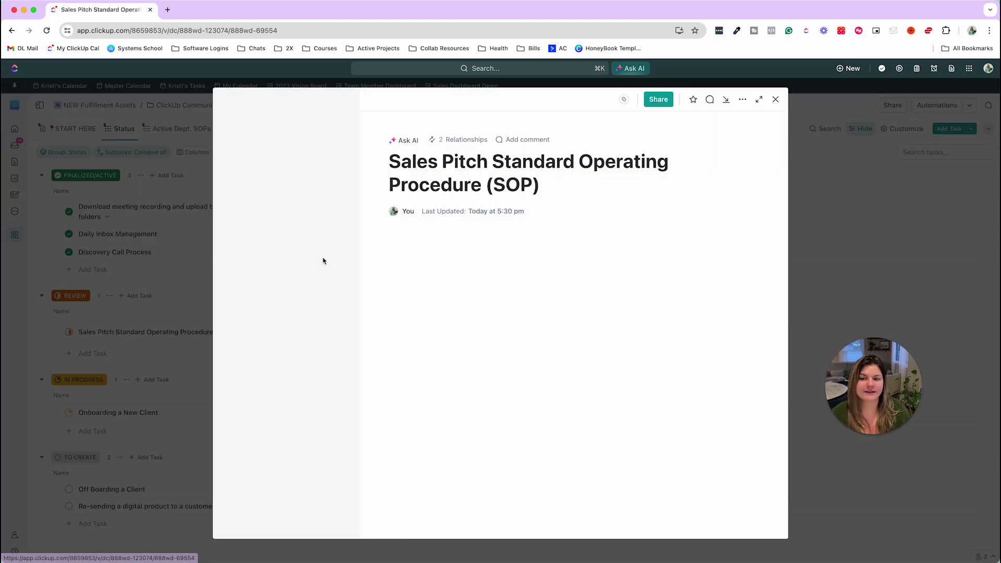
{"action": "left_click", "coordinate": [901, 193]}
{"action": "left_click", "coordinate": [372, 218]}
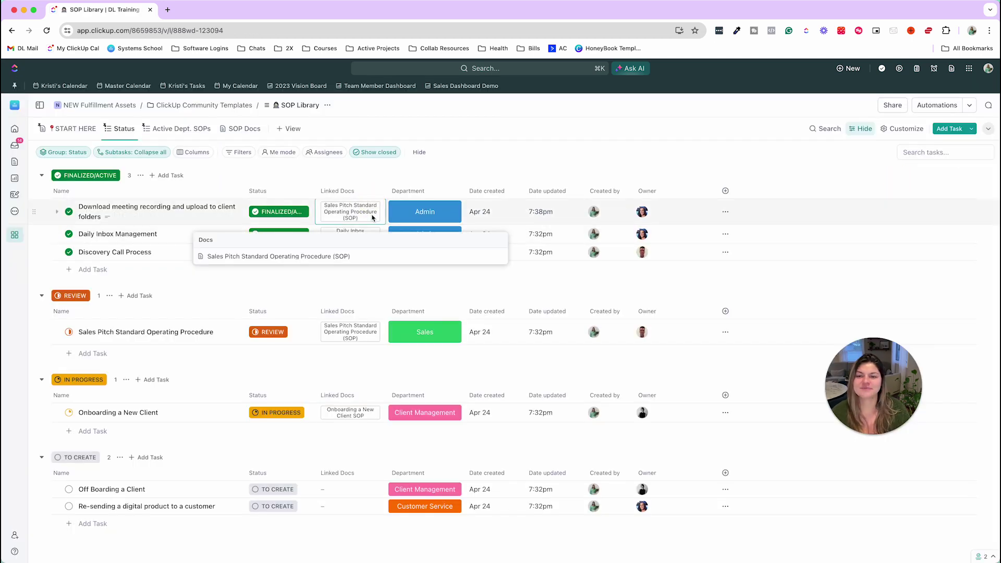
{"action": "left_click", "coordinate": [498, 258]}
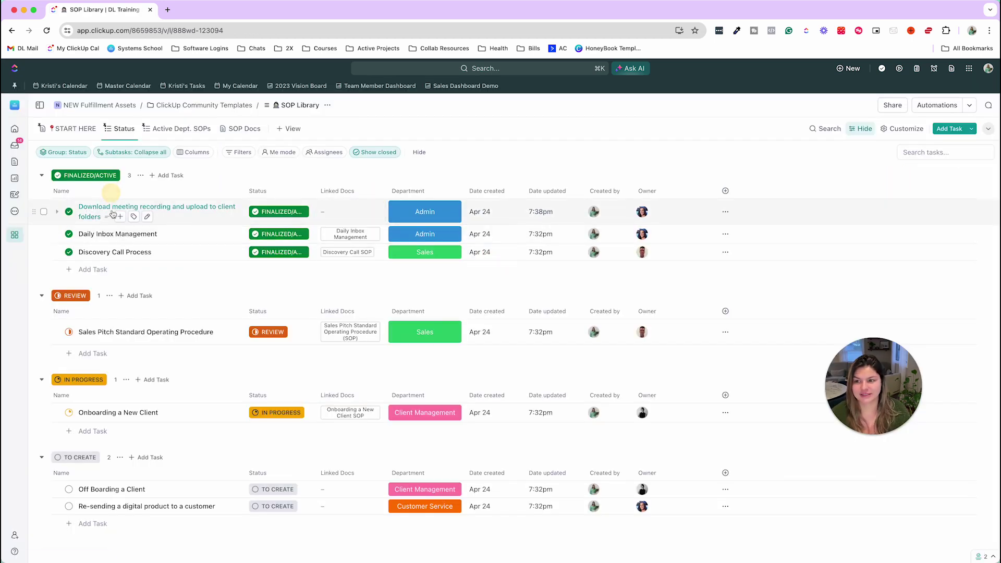
{"action": "left_click", "coordinate": [110, 209]}
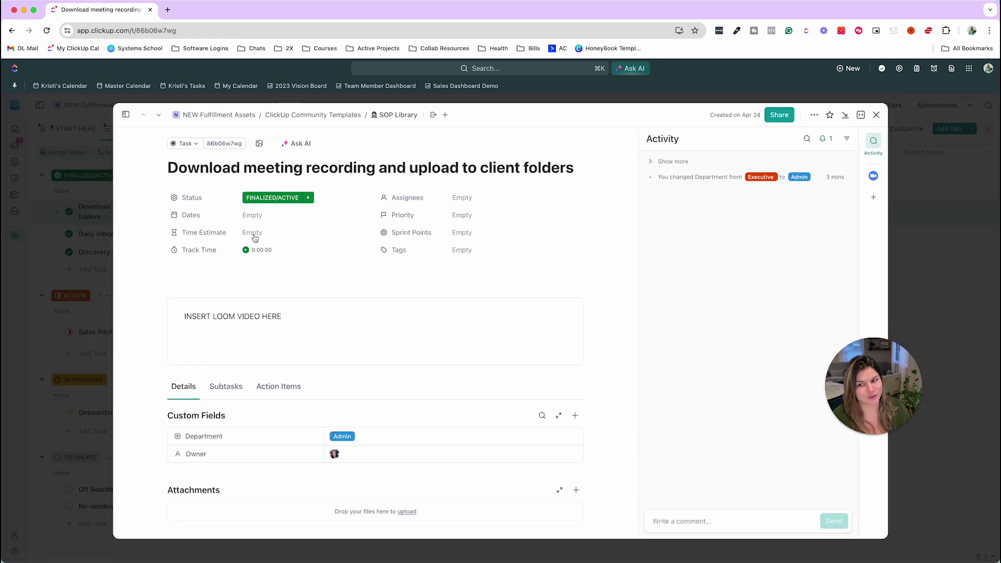
{"action": "left_click", "coordinate": [875, 198]}
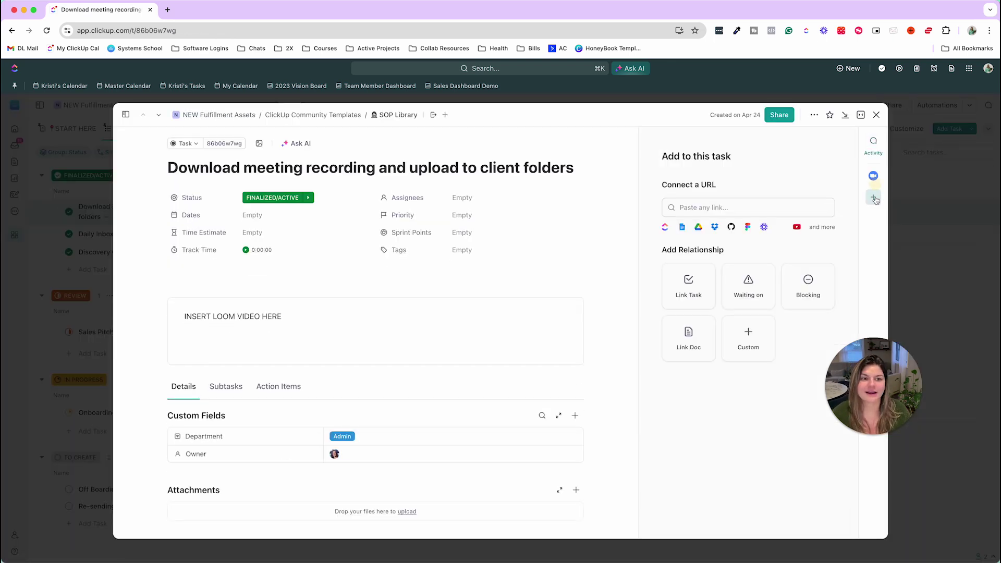
{"action": "left_click", "coordinate": [705, 334]}
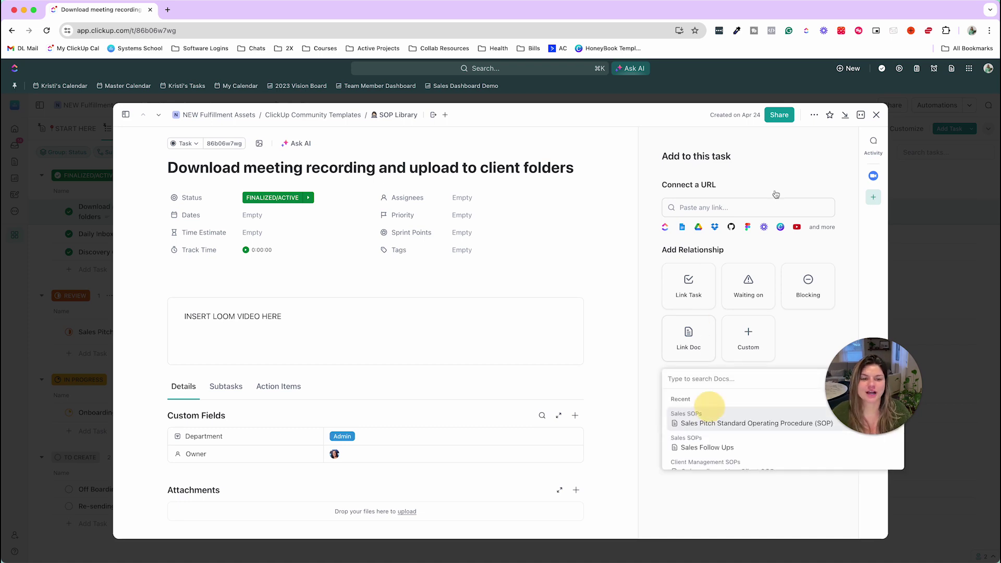
{"action": "left_click", "coordinate": [709, 422]}
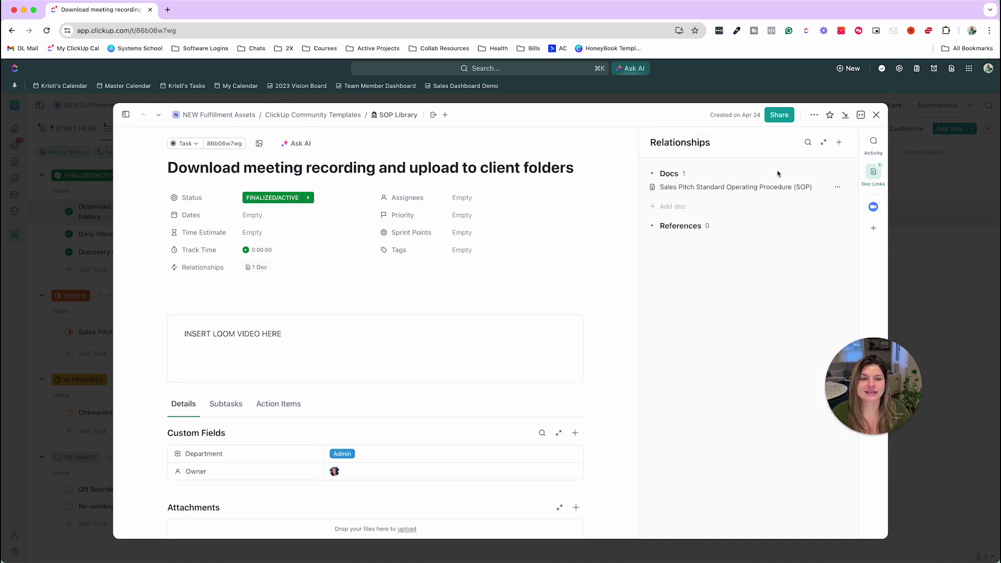
{"action": "left_click", "coordinate": [838, 187]}
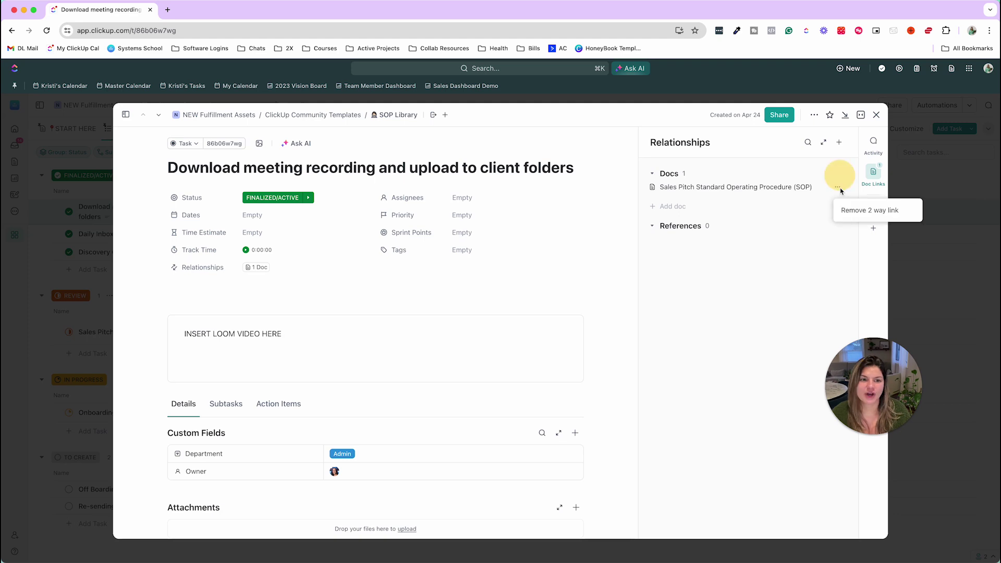
{"action": "left_click", "coordinate": [861, 211]}
{"action": "left_click", "coordinate": [877, 115]}
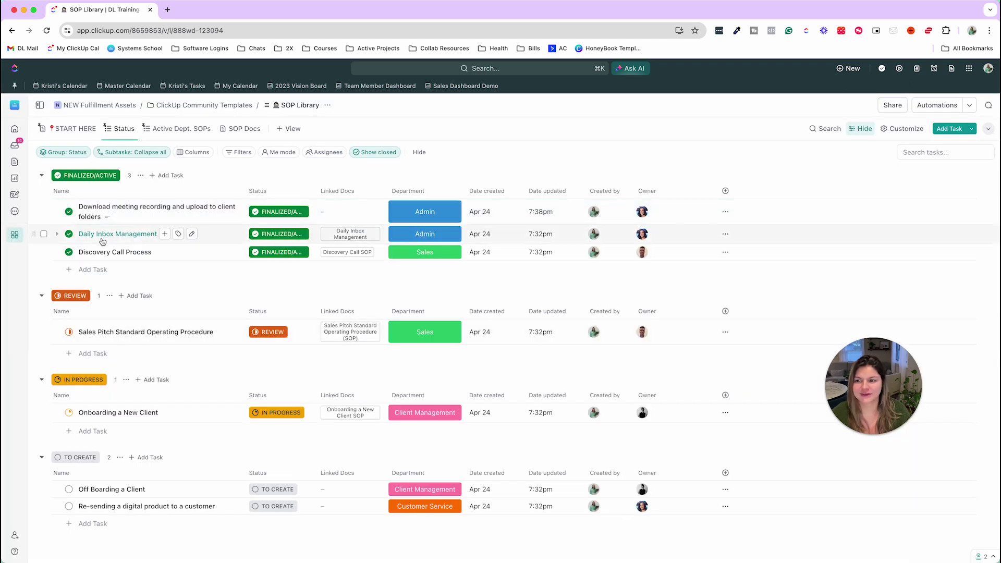
{"action": "left_click", "coordinate": [103, 235]}
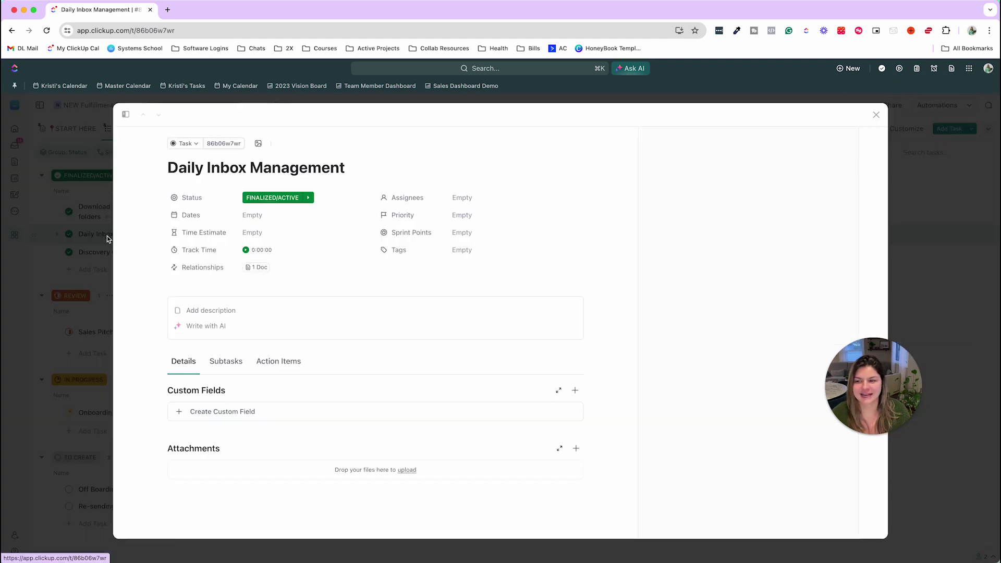
{"action": "left_click", "coordinate": [248, 268]}
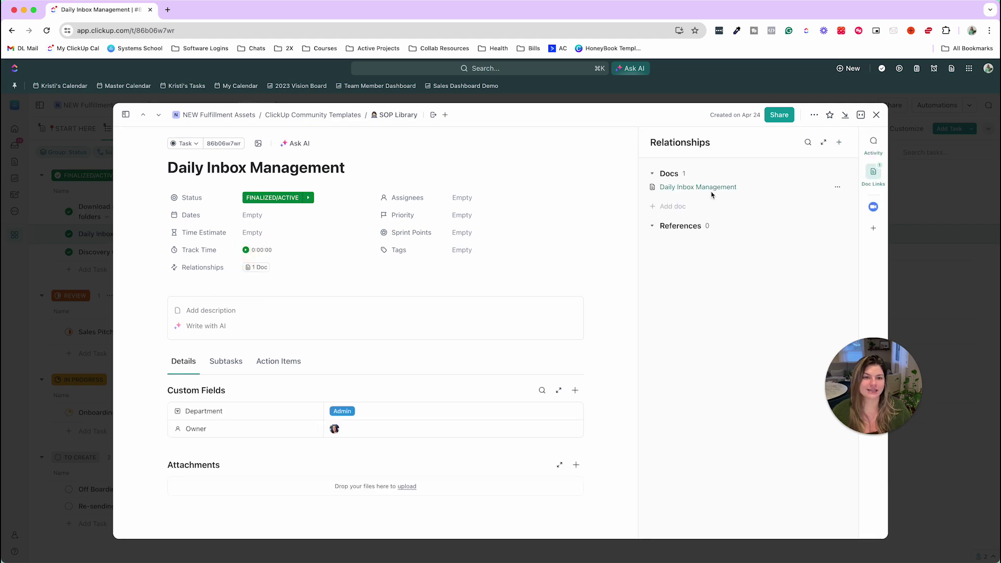
{"action": "left_click", "coordinate": [877, 116]}
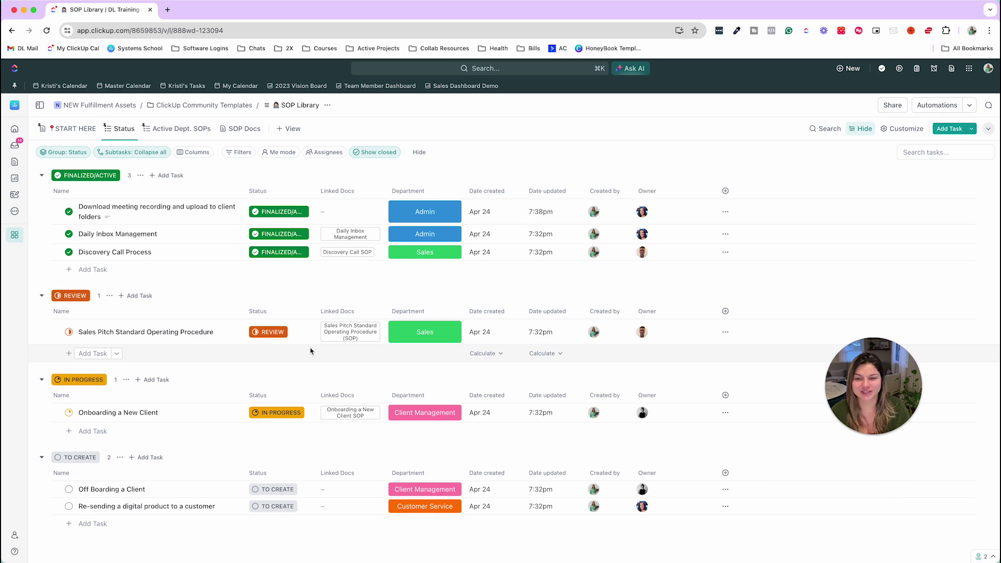
- Switch to the Active Dept. SOPs view and review its department grouping
{"action": "left_click", "coordinate": [174, 133]}
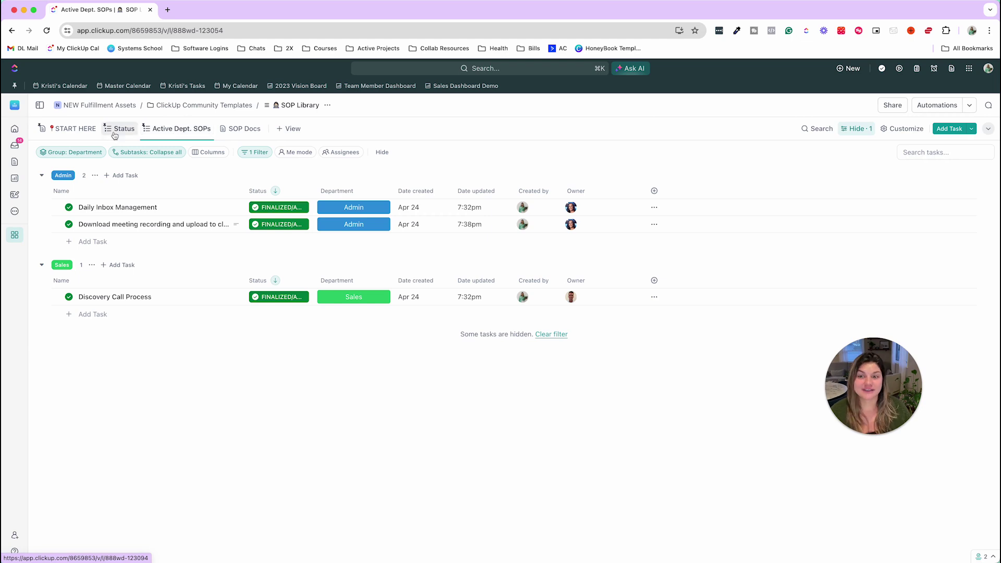
{"action": "left_click", "coordinate": [86, 157]}
{"action": "mouse_move", "coordinate": [76, 299]}
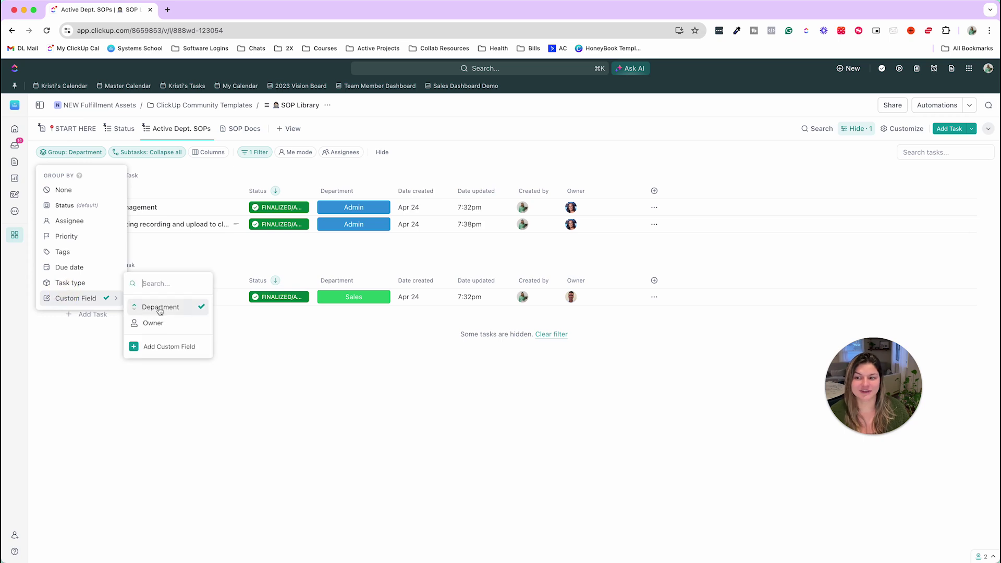
{"action": "left_click", "coordinate": [433, 408]}
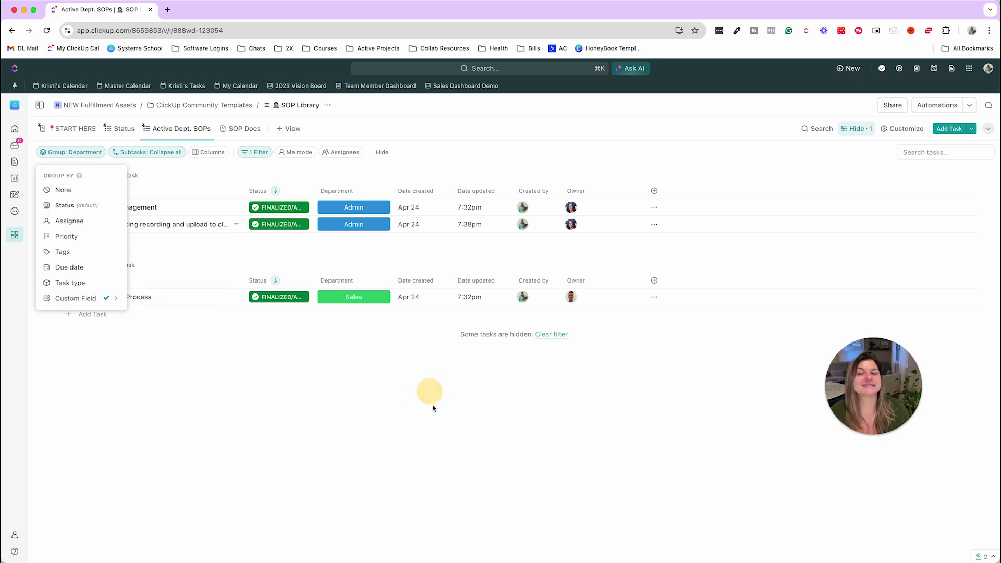
{"action": "left_click", "coordinate": [434, 409]}
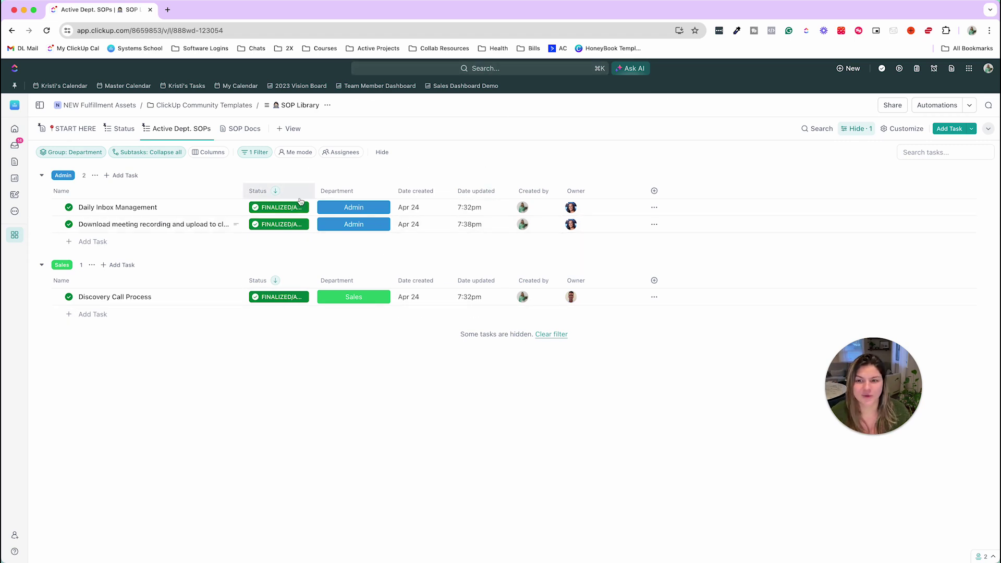
- Delete the view's existing Status filter so all tasks show
{"action": "left_click", "coordinate": [252, 153]}
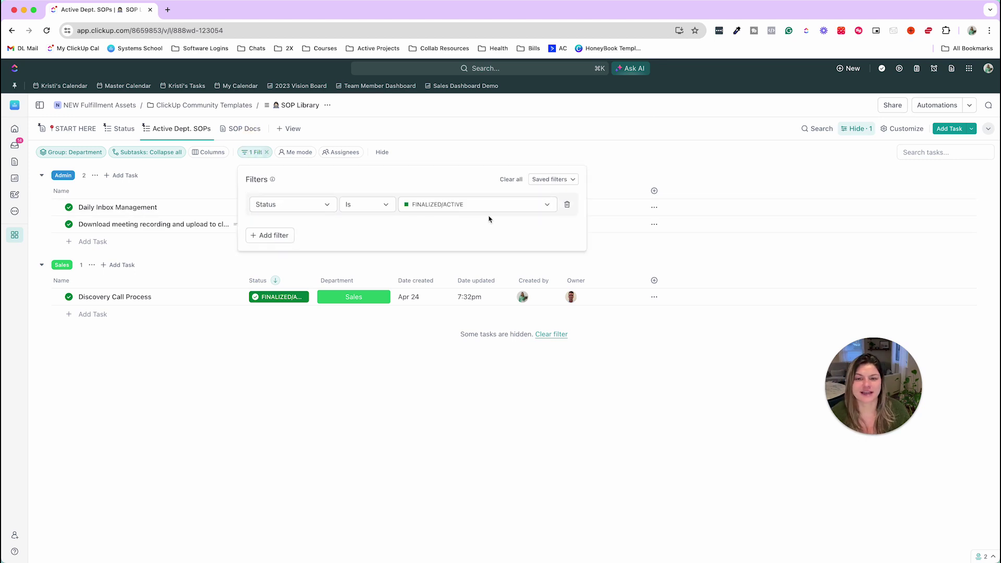
{"action": "left_click", "coordinate": [567, 204]}
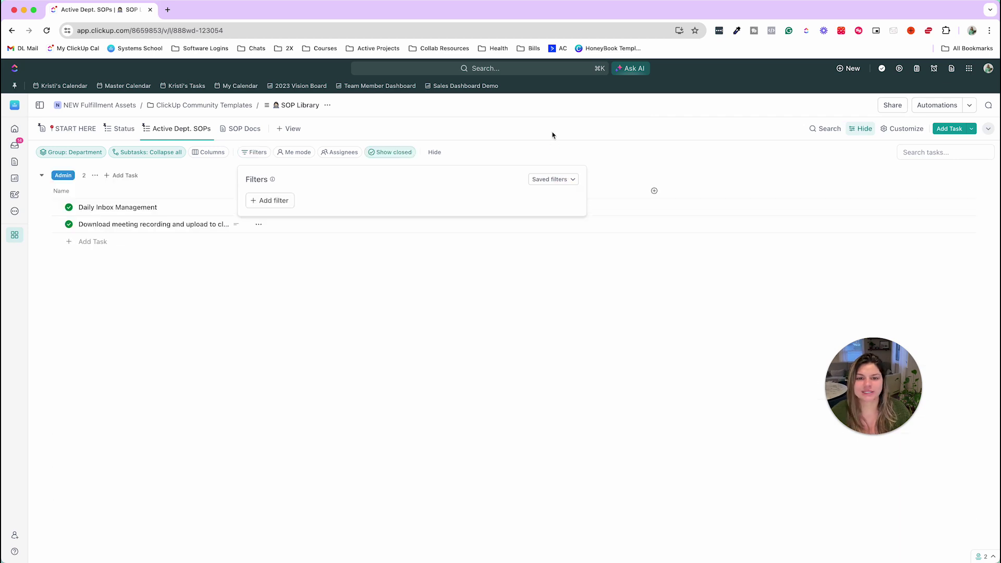
{"action": "left_click", "coordinate": [552, 131]}
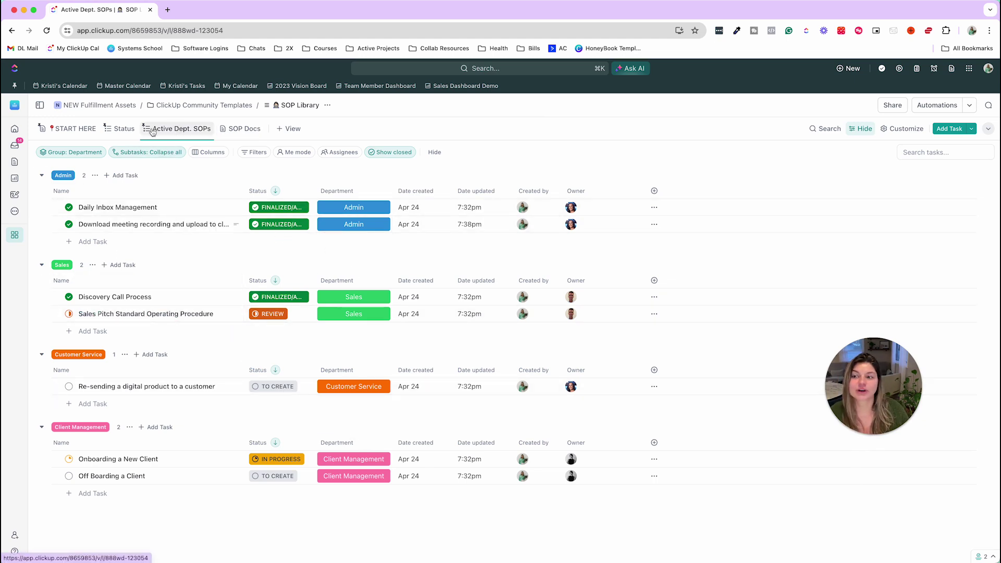
- Add and save a filter showing only tasks with Status Finalized/Active
{"action": "left_click", "coordinate": [261, 152]}
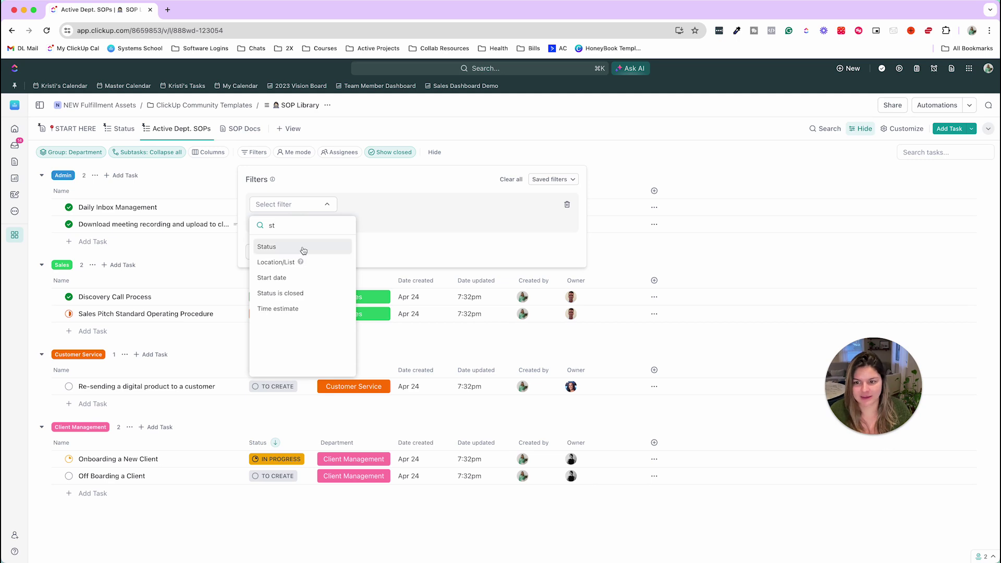
{"action": "left_click", "coordinate": [268, 247]}
{"action": "left_click", "coordinate": [472, 204]}
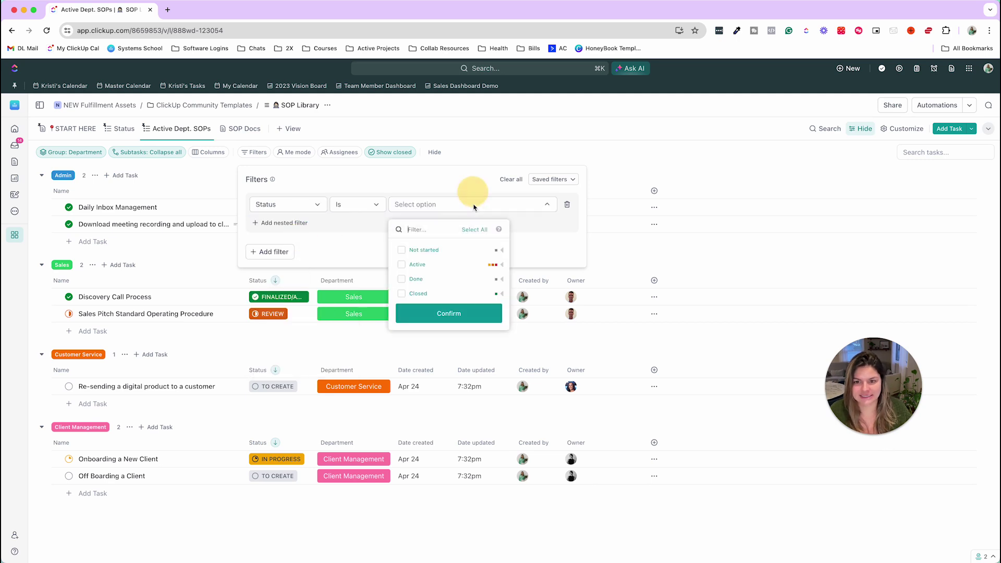
{"action": "left_click", "coordinate": [402, 293]}
{"action": "left_click", "coordinate": [449, 313]}
{"action": "left_click", "coordinate": [491, 140]}
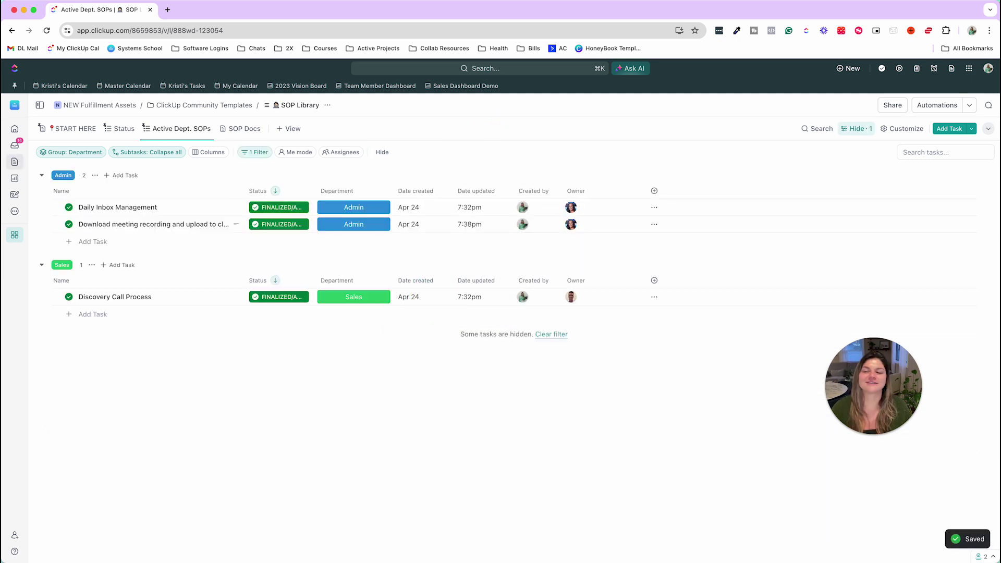